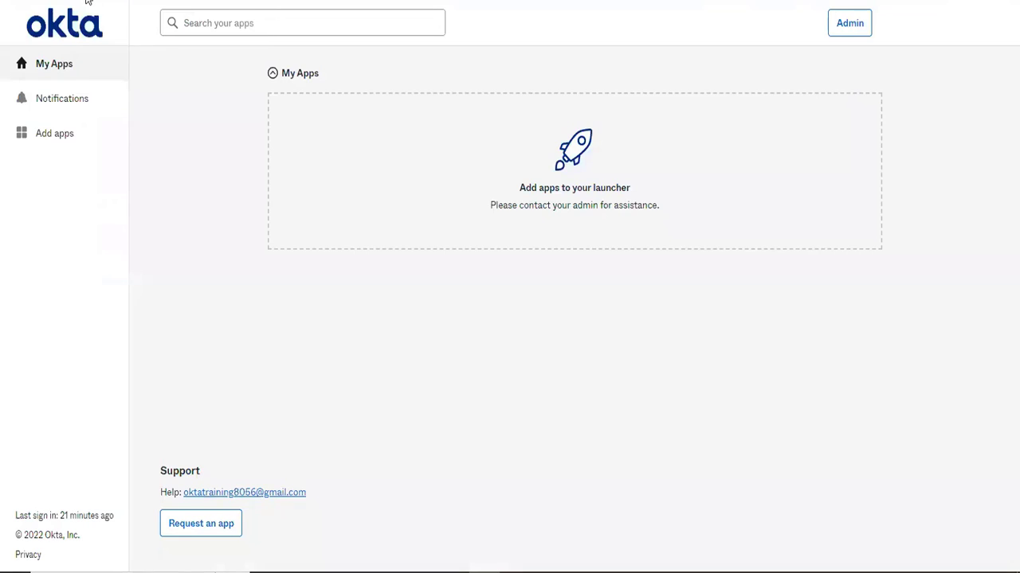
# View the site's connection security and certificate details from the end-user My Apps page
pyautogui.click(86, 1)
pyautogui.click(103, 45)
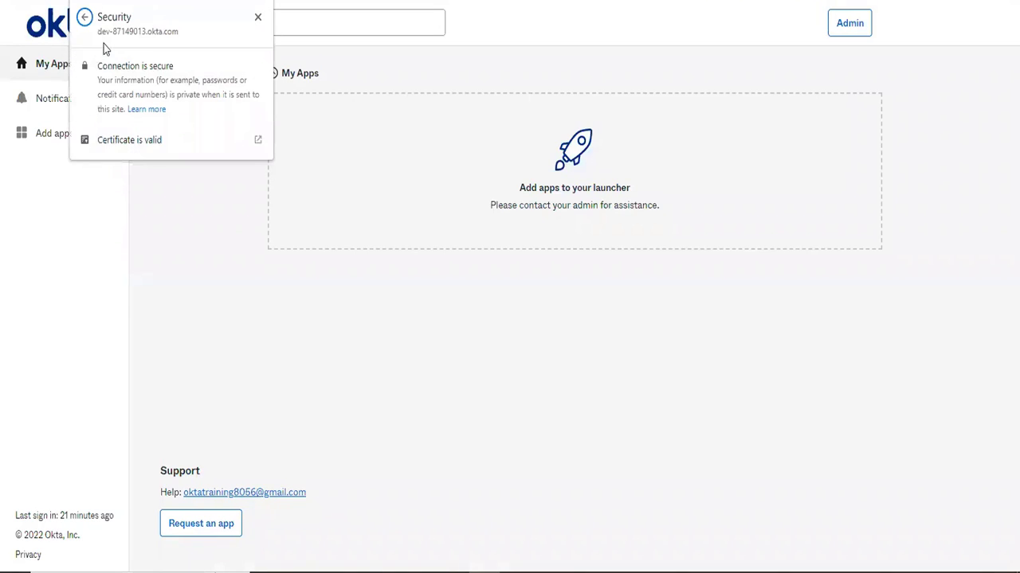
pyautogui.click(134, 150)
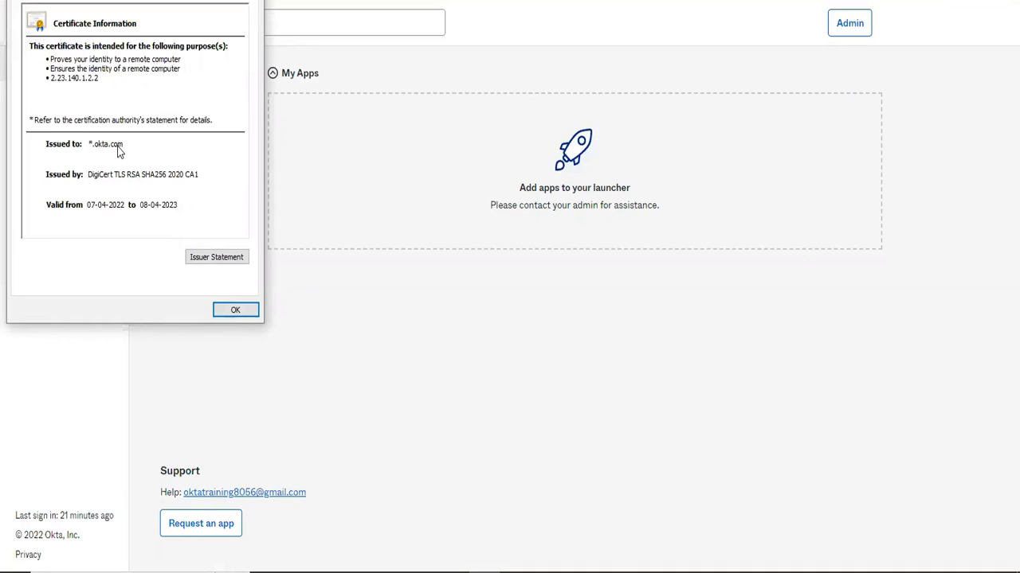
pyautogui.click(236, 310)
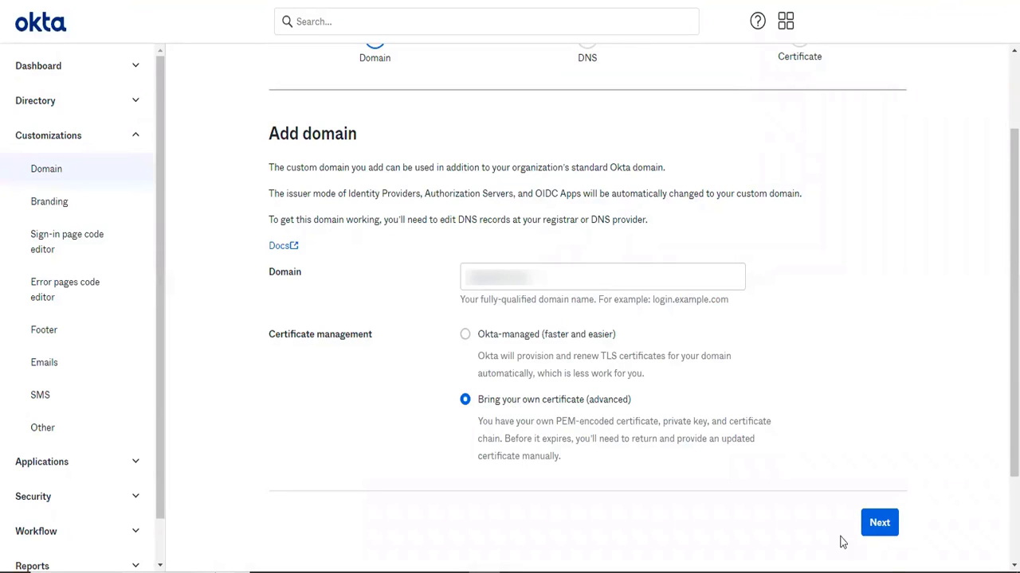
# Choose Okta-managed certificate management for the custom domain and continue to the DNS records
pyautogui.click(877, 523)
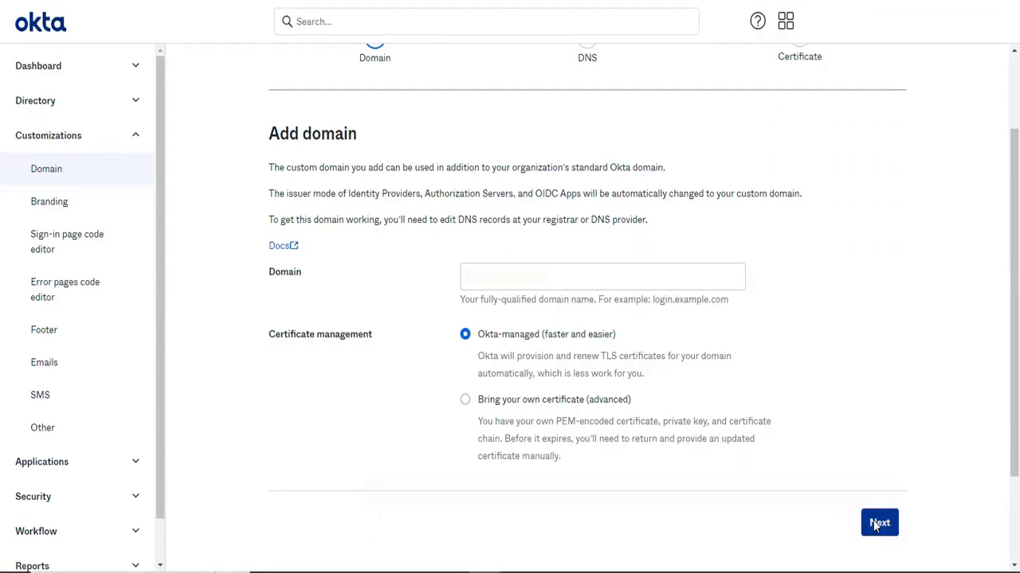
pyautogui.click(877, 524)
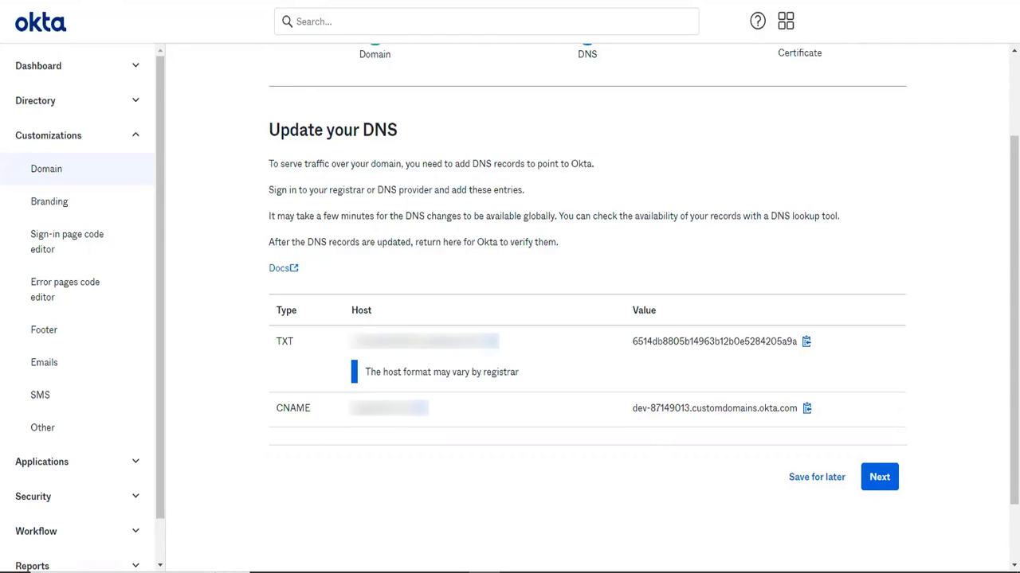
# View the admin site's certificate information from the Update your DNS page
pyautogui.click(83, 1)
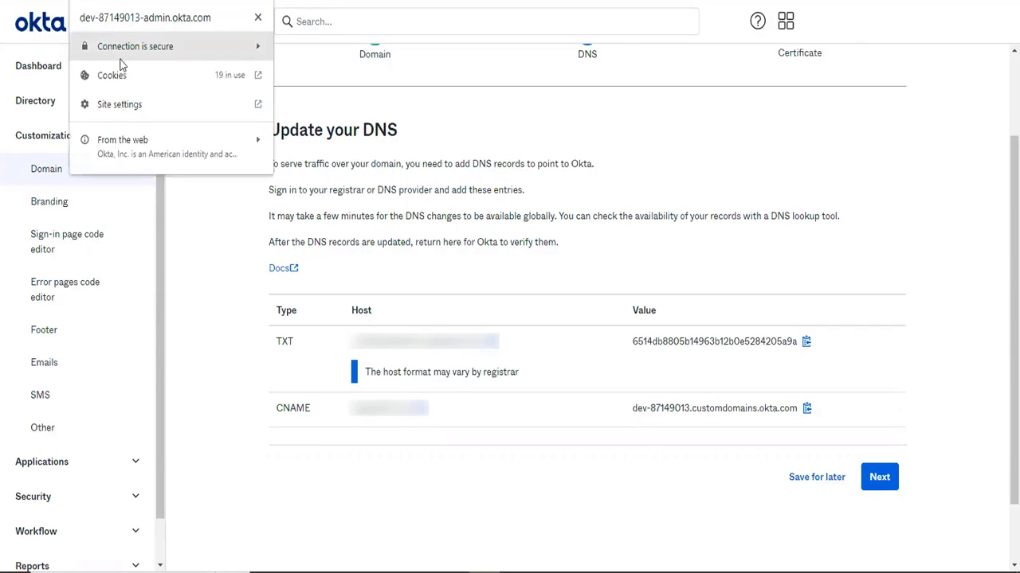
pyautogui.click(128, 59)
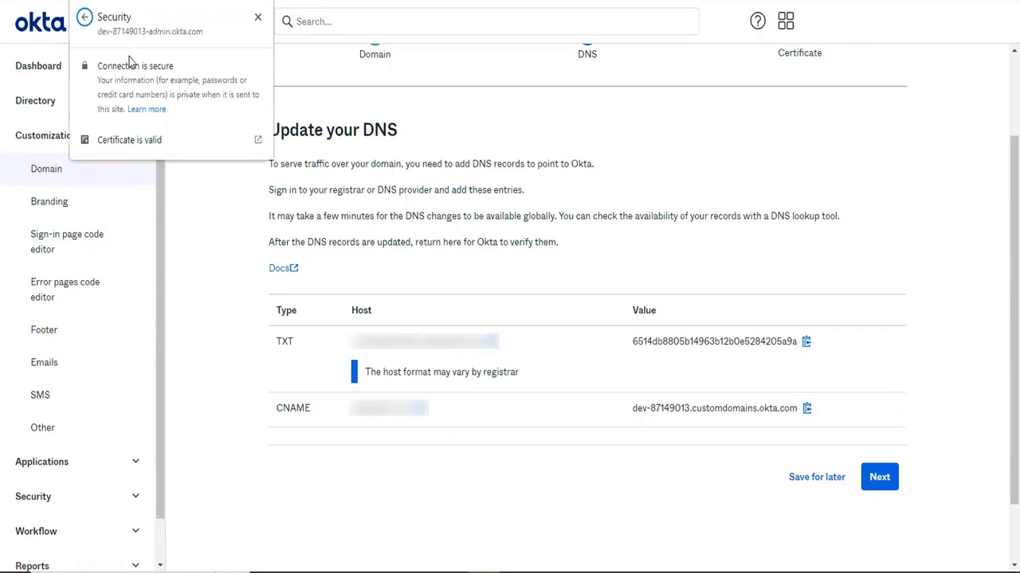
pyautogui.click(137, 137)
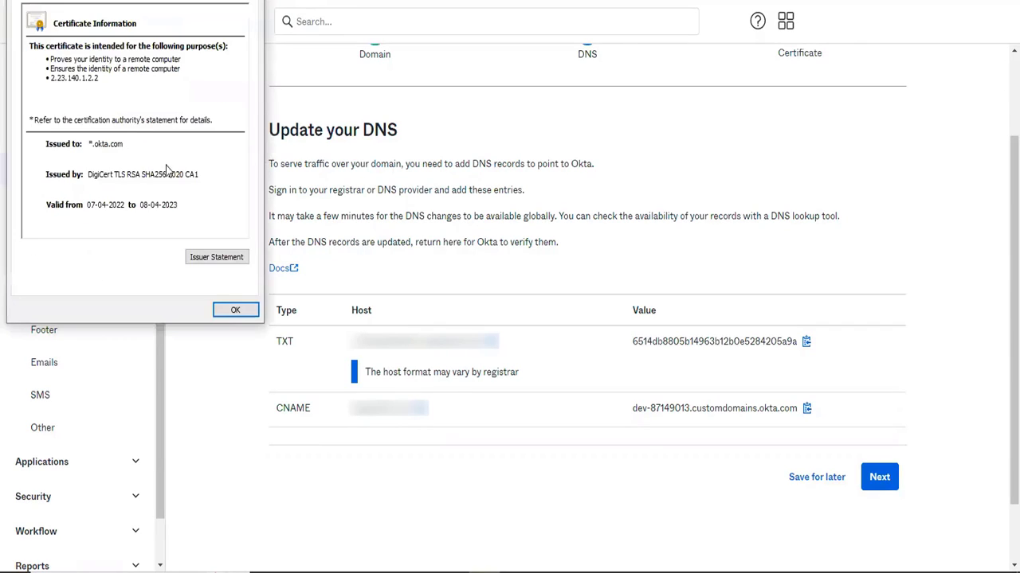
pyautogui.click(247, 312)
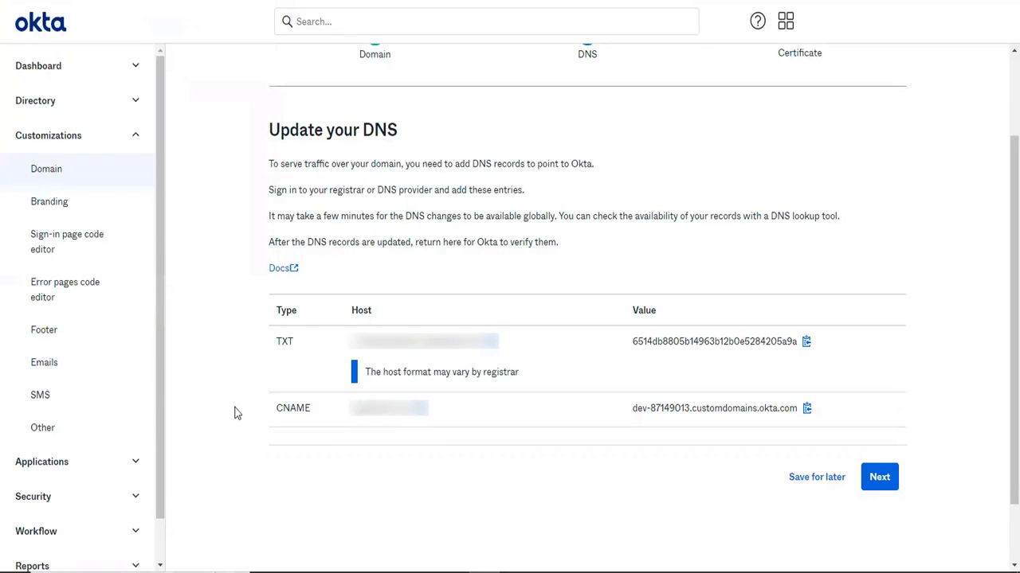
# Return to the Custom URL Domain overview and inspect the certificate issued for the admin console
pyautogui.click(57, 176)
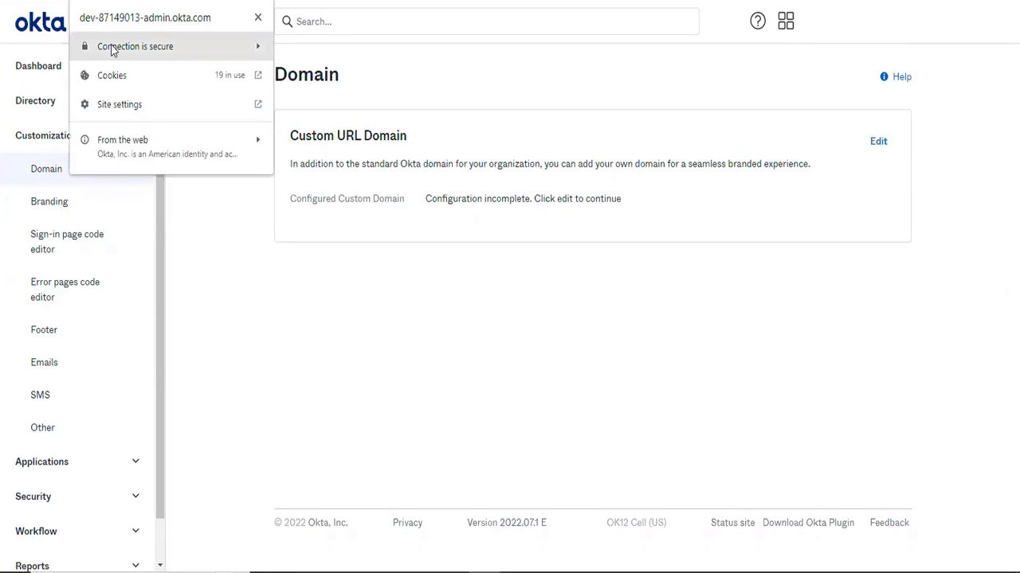
pyautogui.click(113, 49)
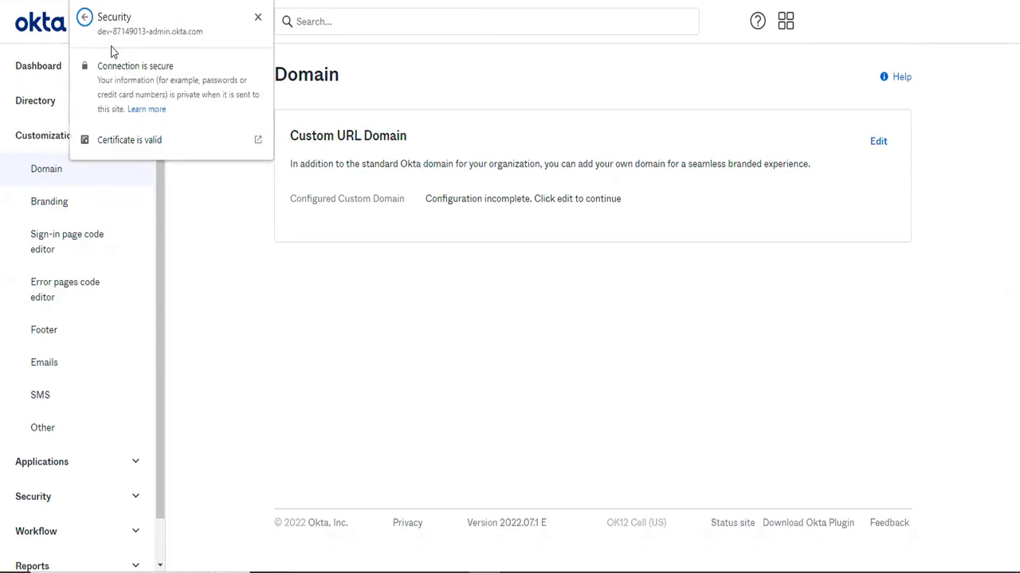
pyautogui.click(132, 147)
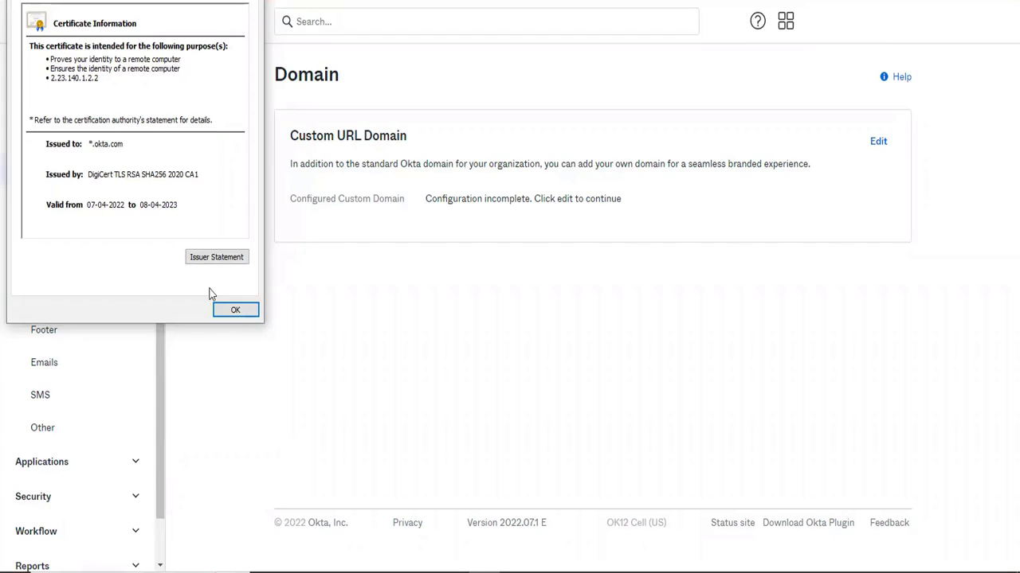
pyautogui.click(234, 312)
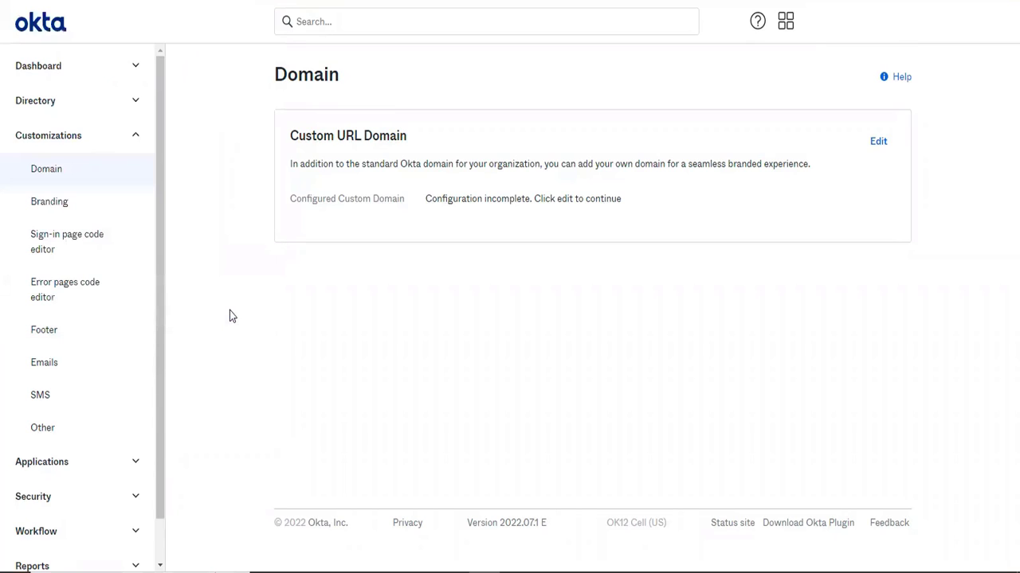
# Open the Branding customizations and set the theme's primary color to the light green #8ed57a
pyautogui.click(83, 207)
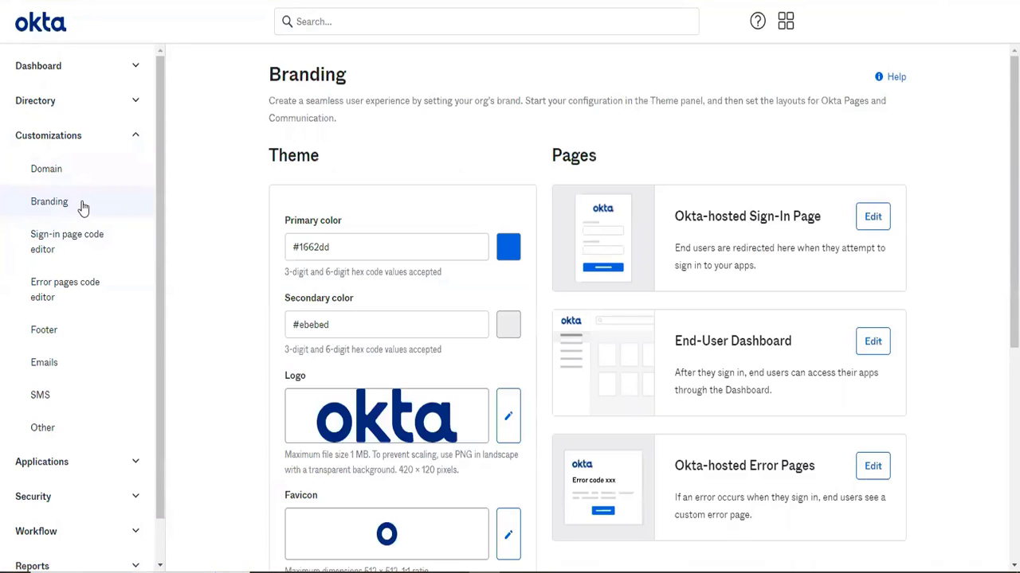
pyautogui.scroll(-1, 379, 175)
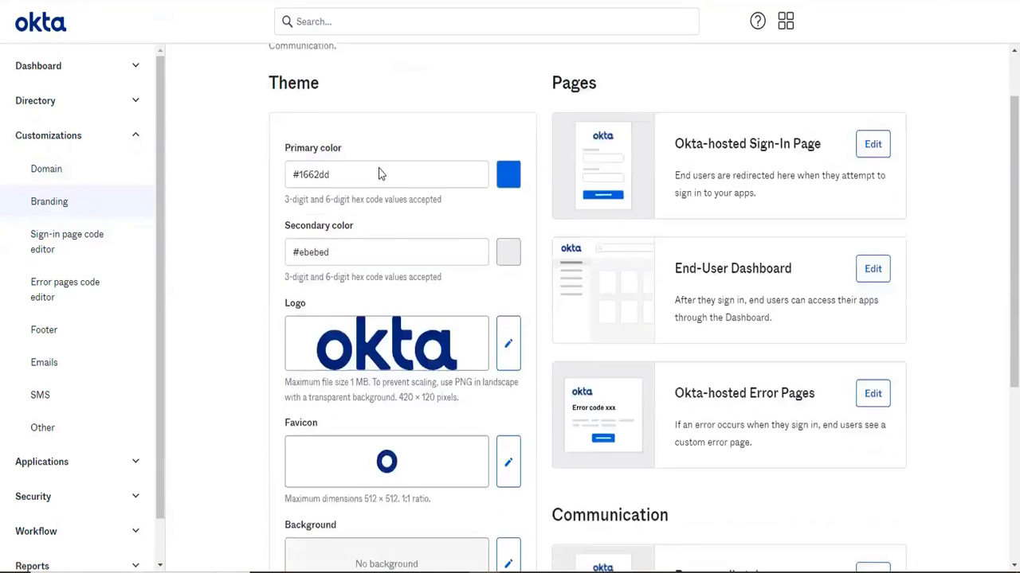
pyautogui.click(513, 176)
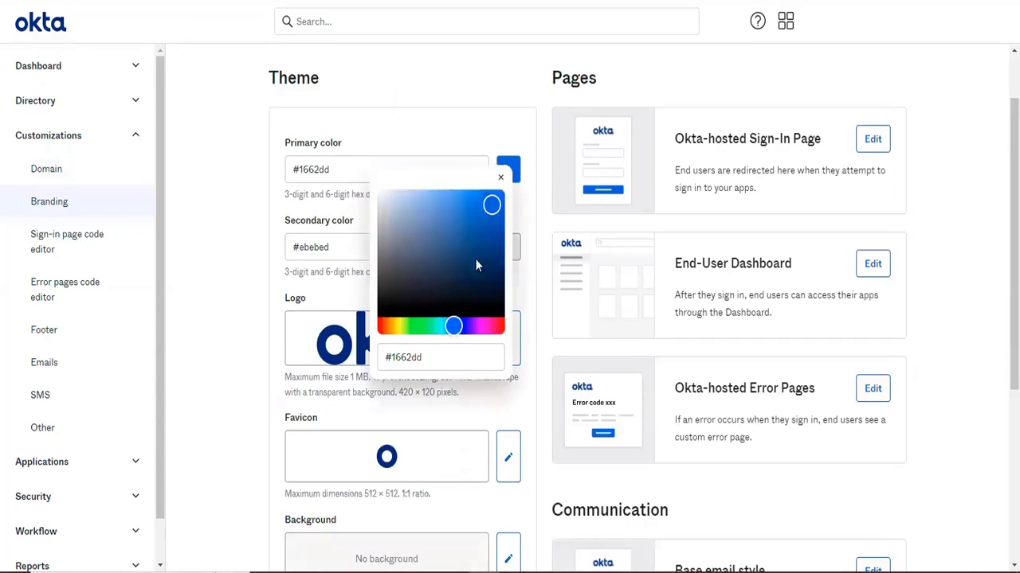
pyautogui.click(414, 326)
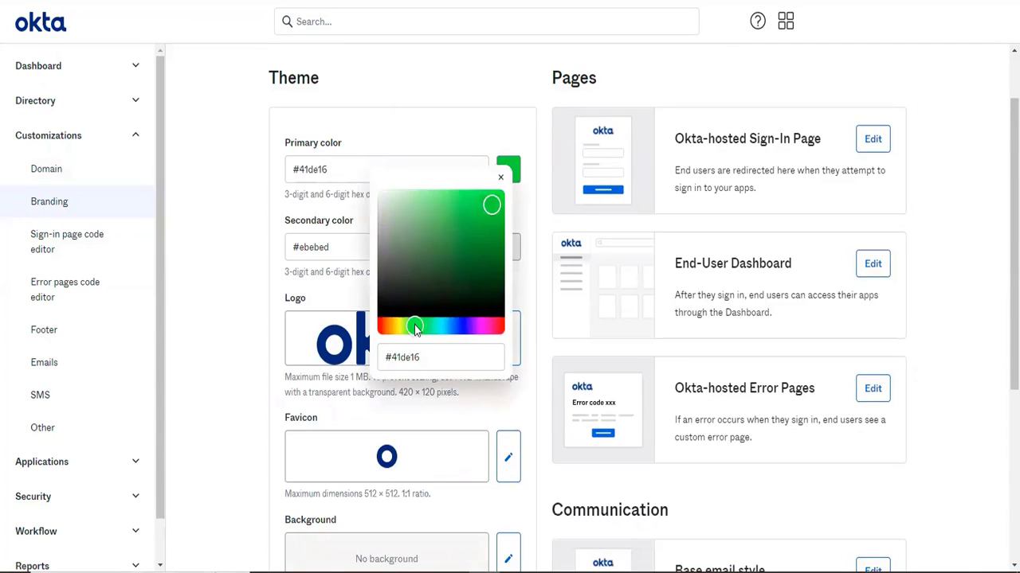
pyautogui.click(430, 210)
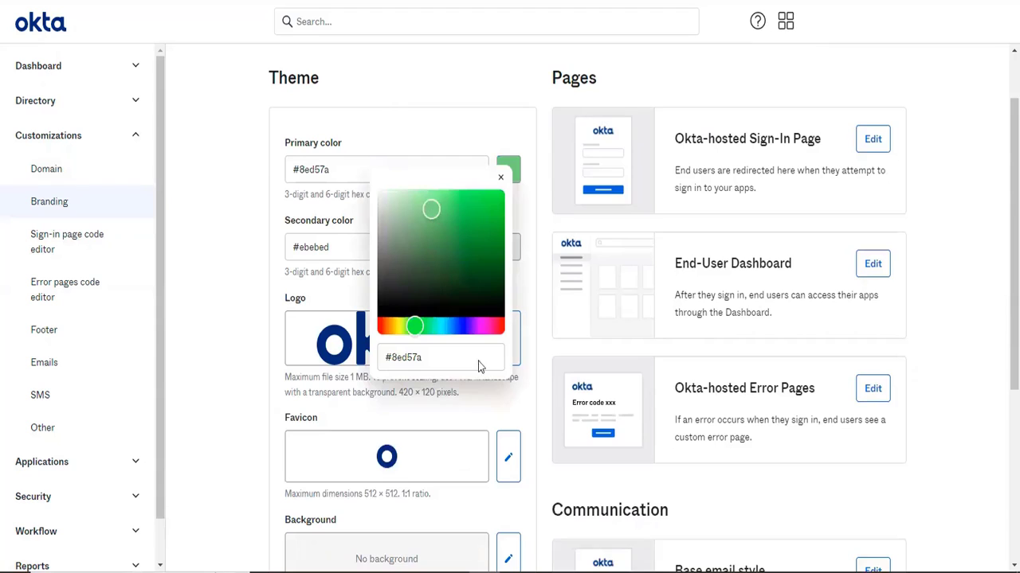
pyautogui.click(483, 91)
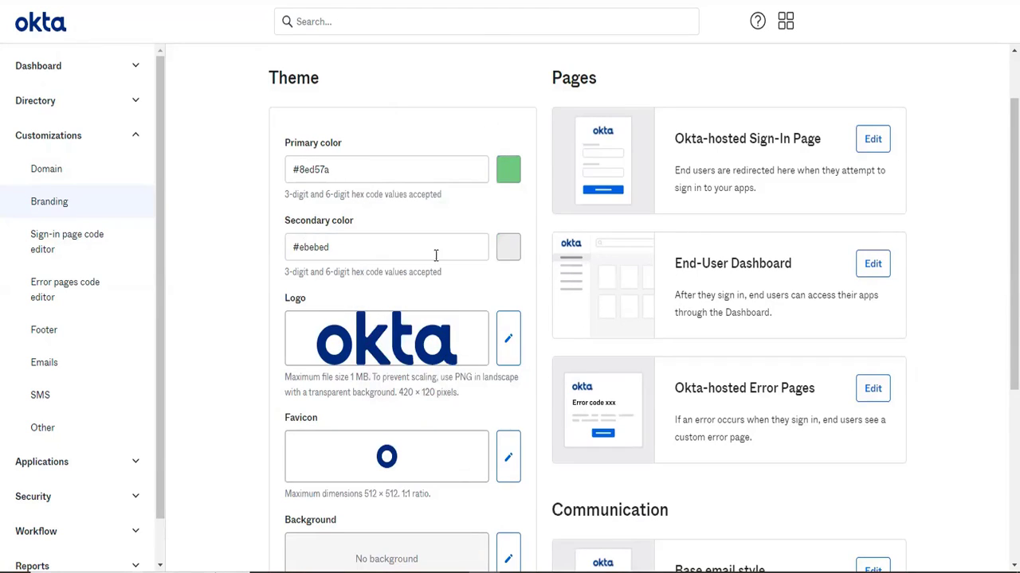
# Set the theme's secondary color to the blue #4141c2
pyautogui.click(508, 249)
pyautogui.click(462, 297)
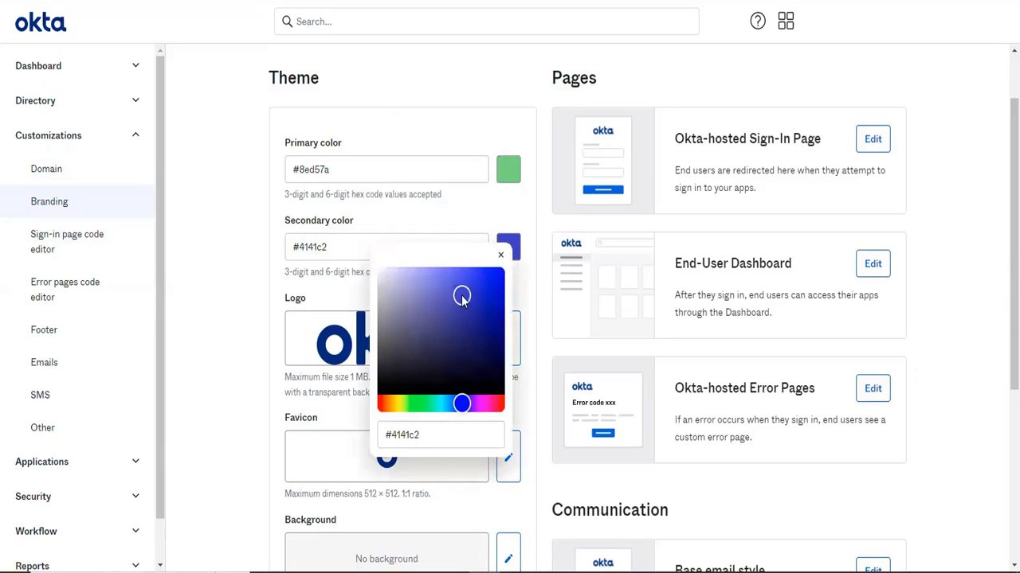
pyautogui.click(416, 96)
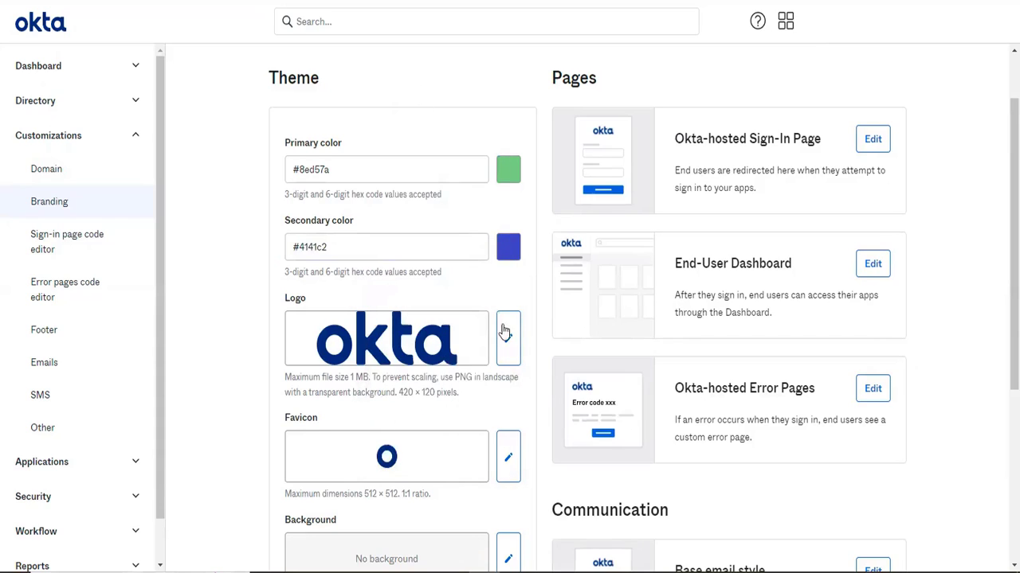
# Replace the theme's Okta logo by uploading the yellow company logo image
pyautogui.click(507, 334)
pyautogui.click(507, 335)
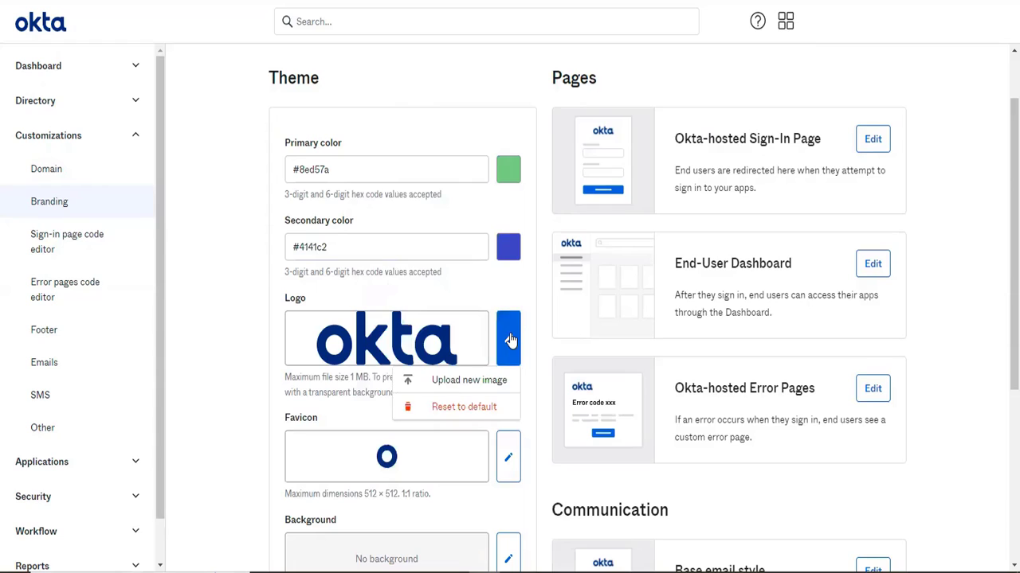
pyautogui.click(453, 392)
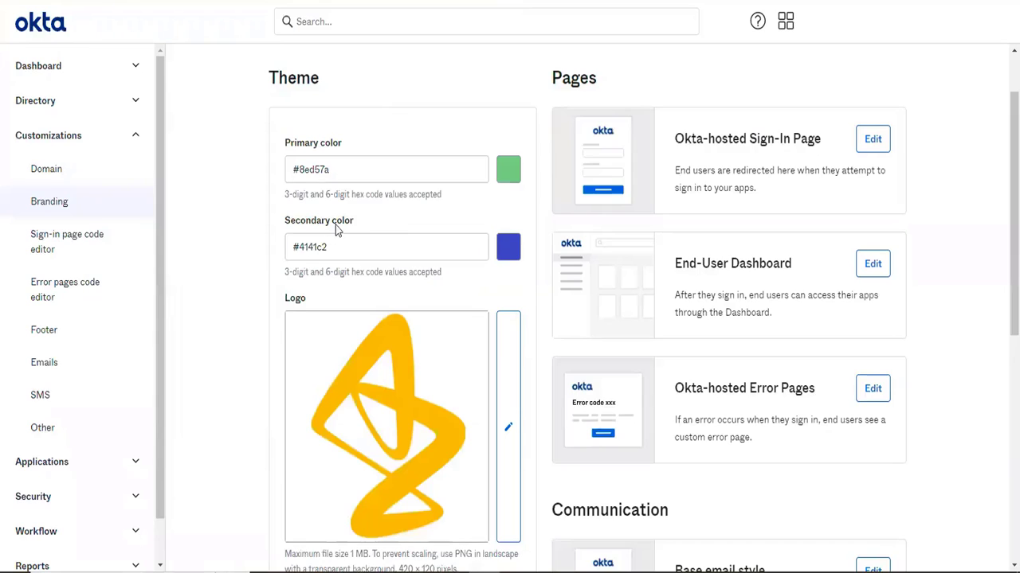
# Try to upload a new favicon image for the theme
pyautogui.scroll(-2, 393, 378)
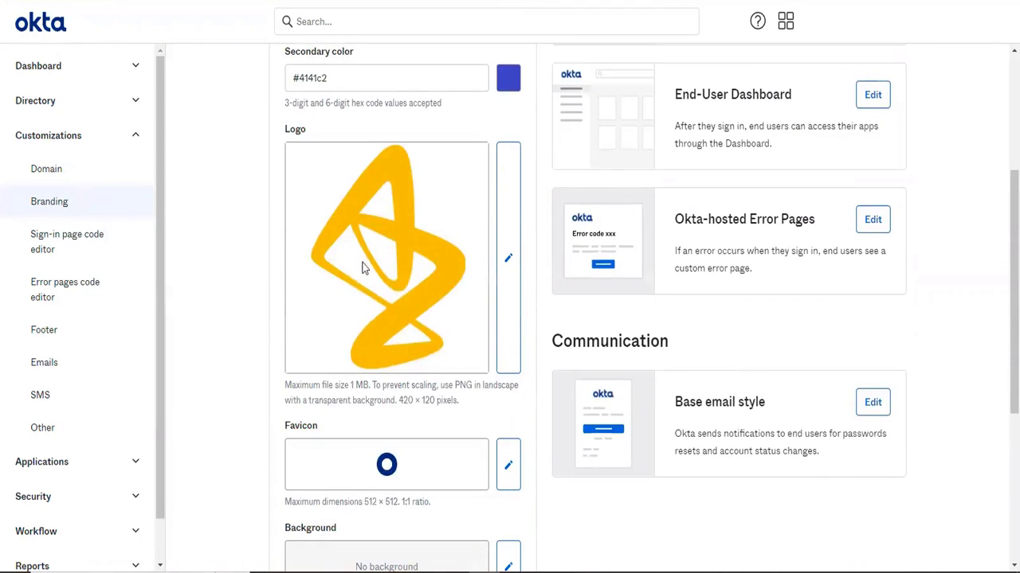
pyautogui.scroll(-1, 381, 263)
pyautogui.scroll(-2, 381, 263)
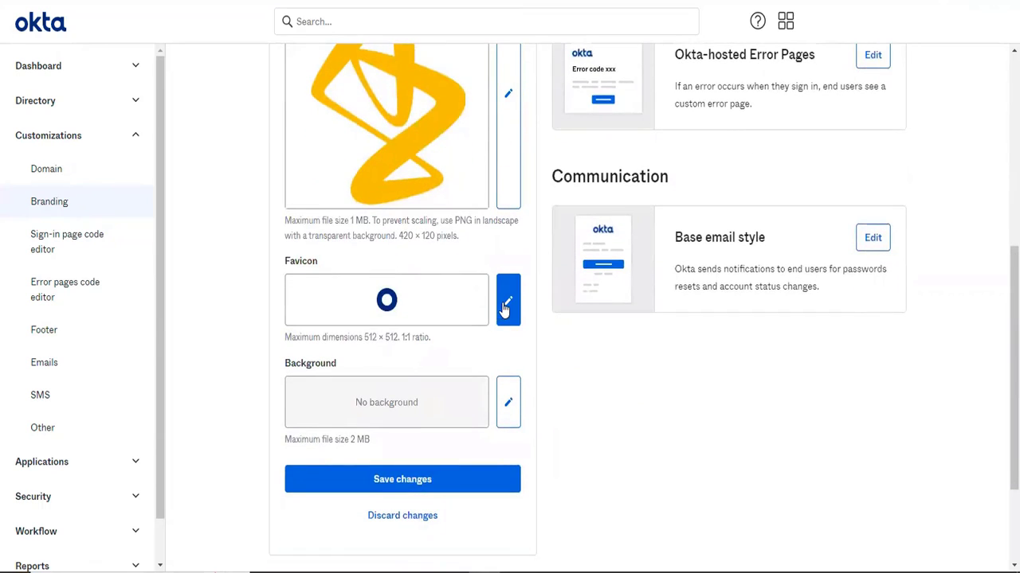
pyautogui.click(505, 308)
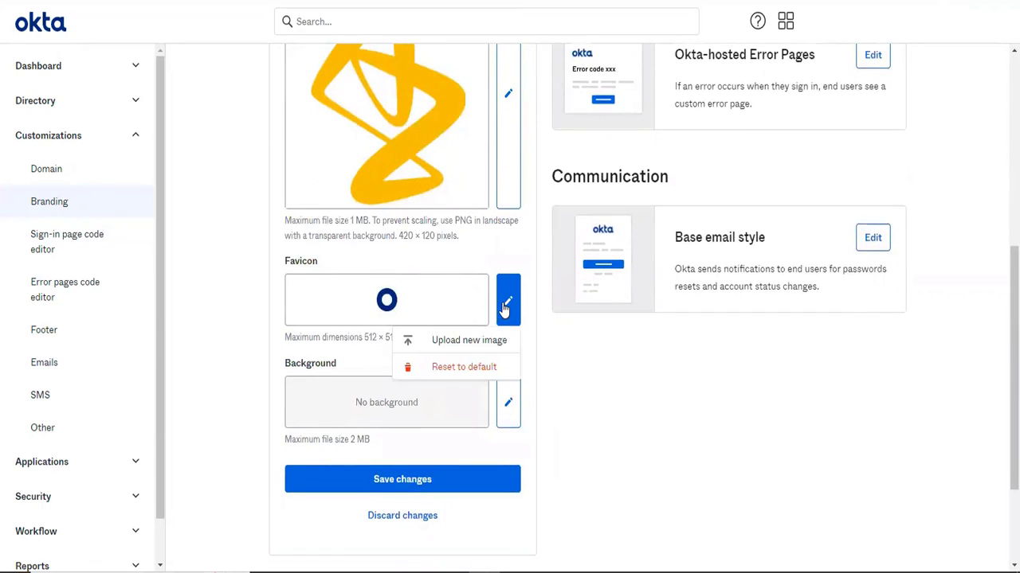
pyautogui.click(458, 343)
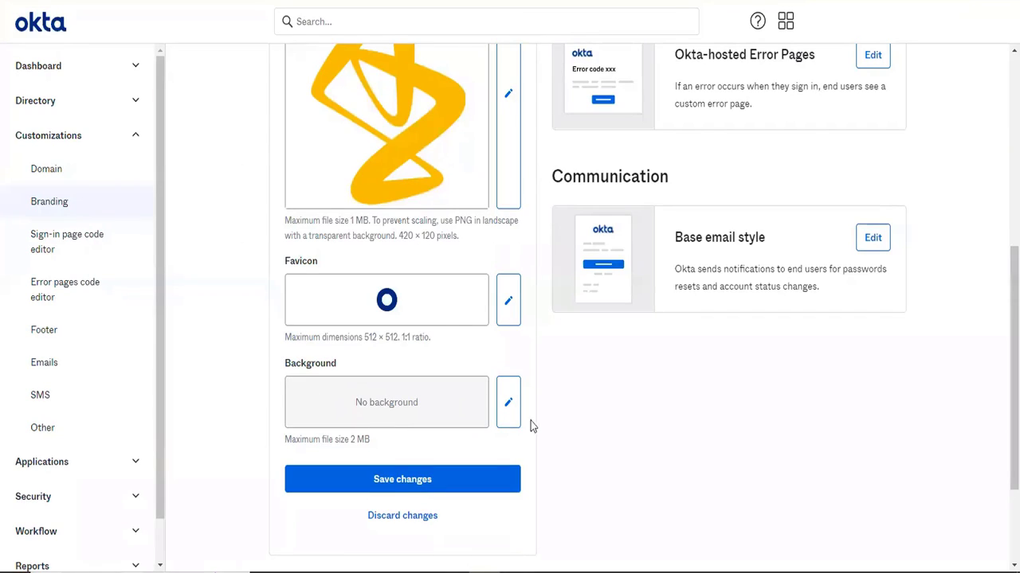
# Upload the blue picture of a gloved hand holding a syringe as the theme background and save the theme changes
pyautogui.click(505, 408)
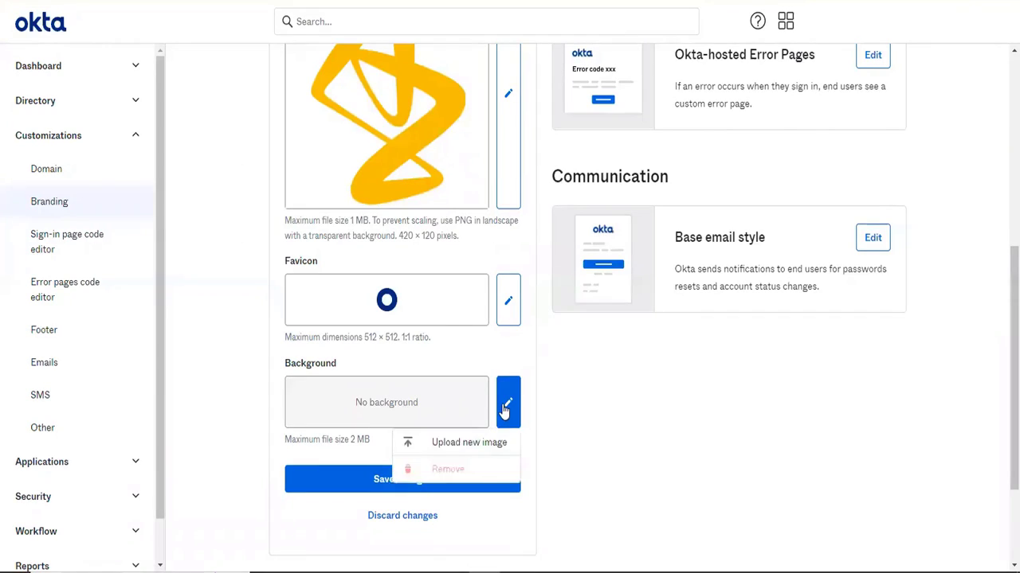
pyautogui.click(466, 449)
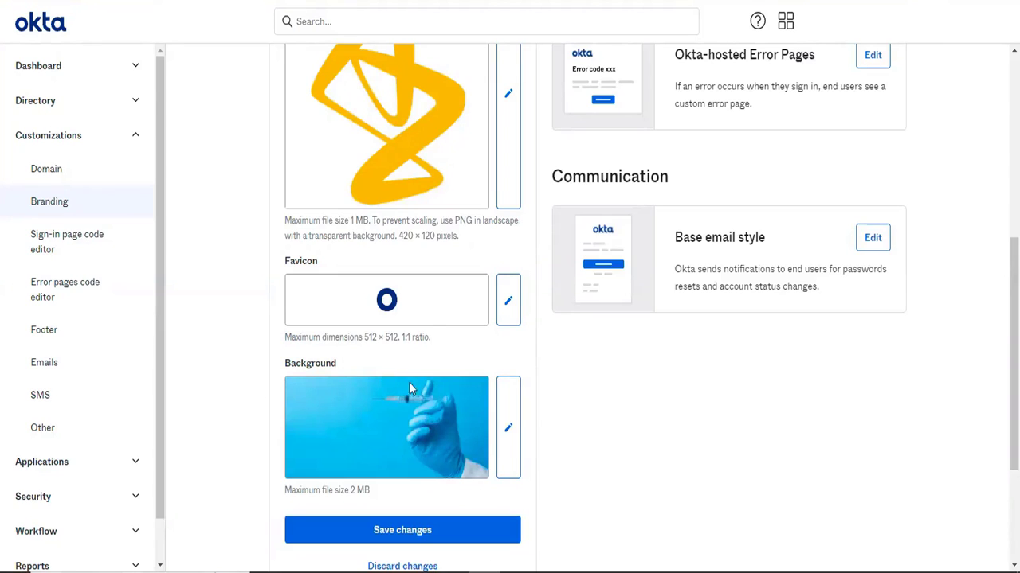
pyautogui.scroll(-2, 427, 431)
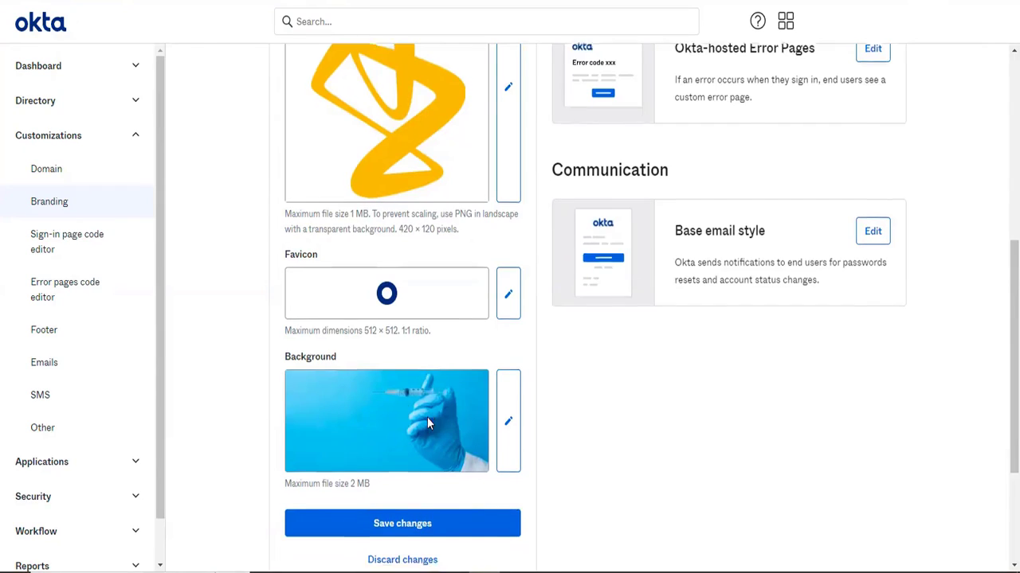
pyautogui.scroll(3, 393, 379)
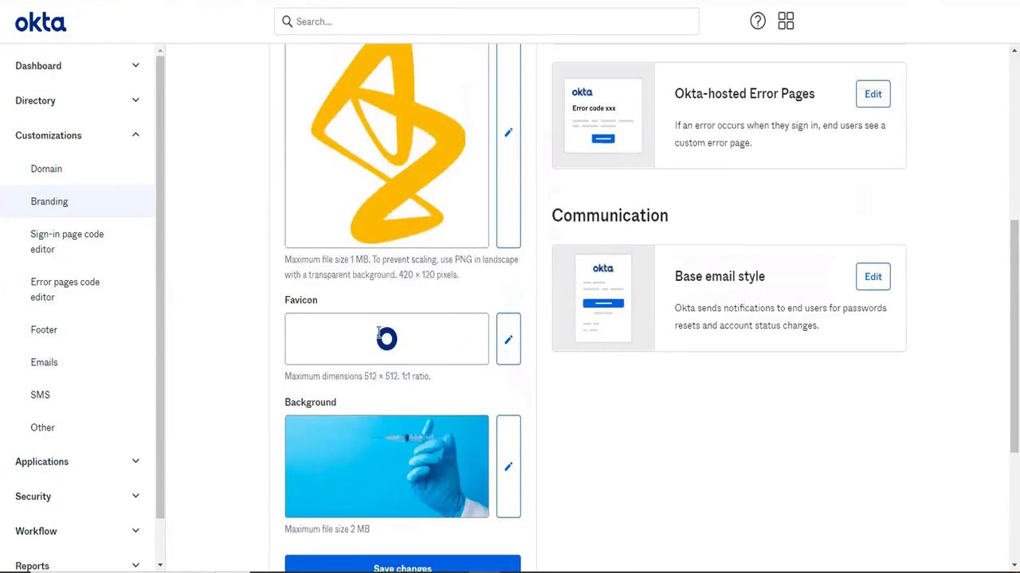
pyautogui.scroll(-2, 396, 425)
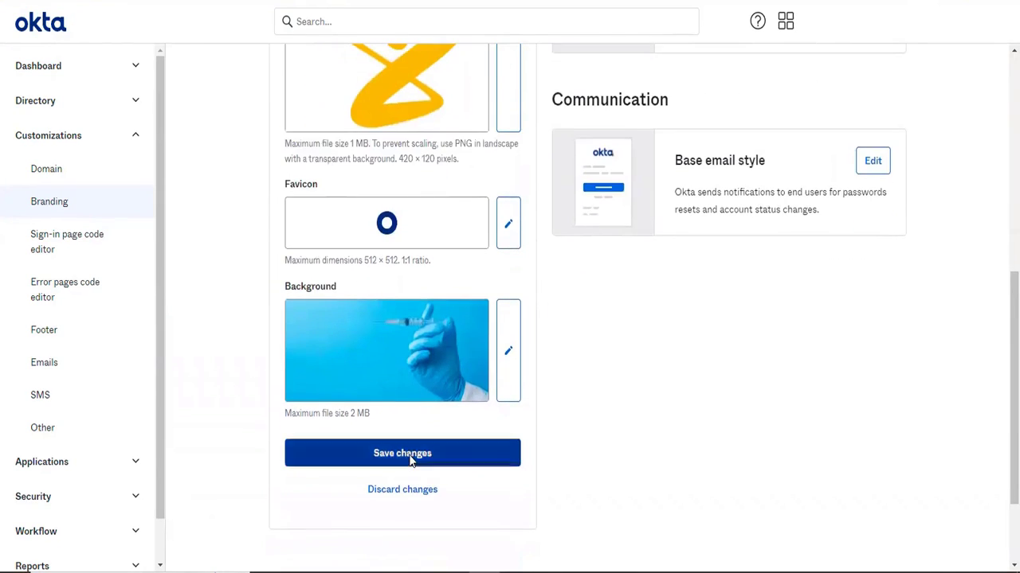
pyautogui.click(406, 454)
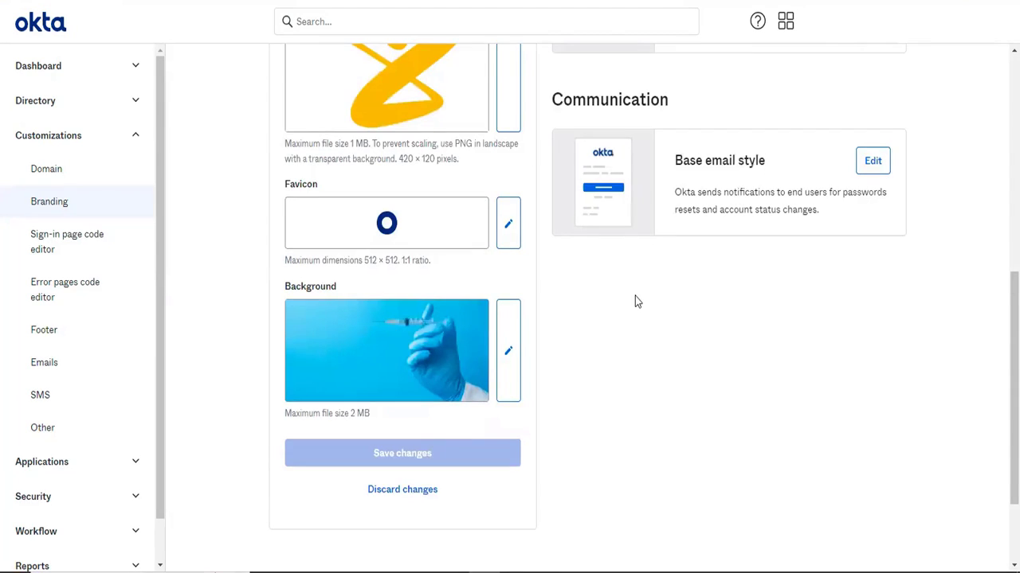
# Apply the Image background base style to the Okta-hosted Sign-In Page and save and publish it
pyautogui.scroll(5, 635, 295)
pyautogui.scroll(1, 635, 295)
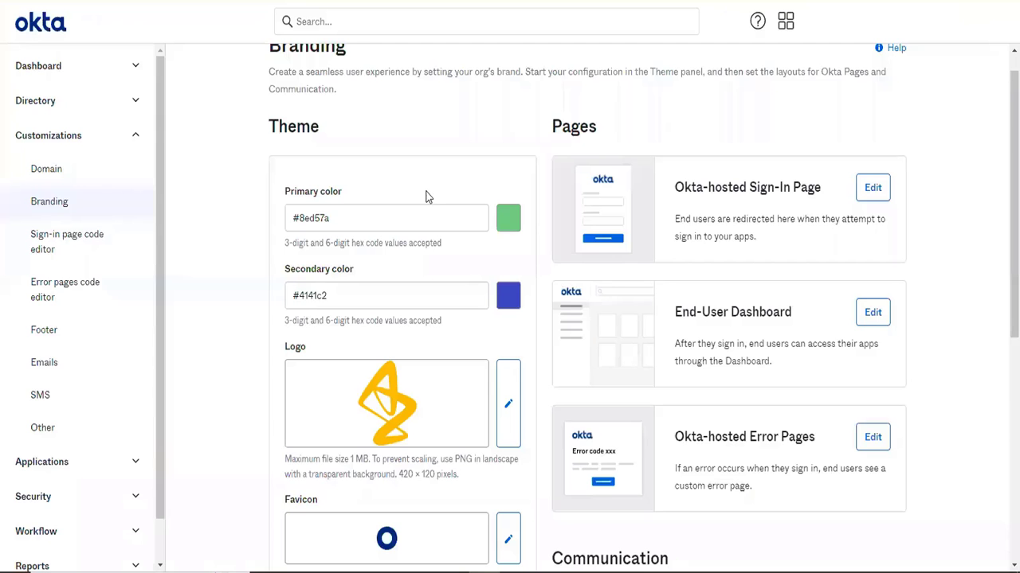
pyautogui.click(876, 188)
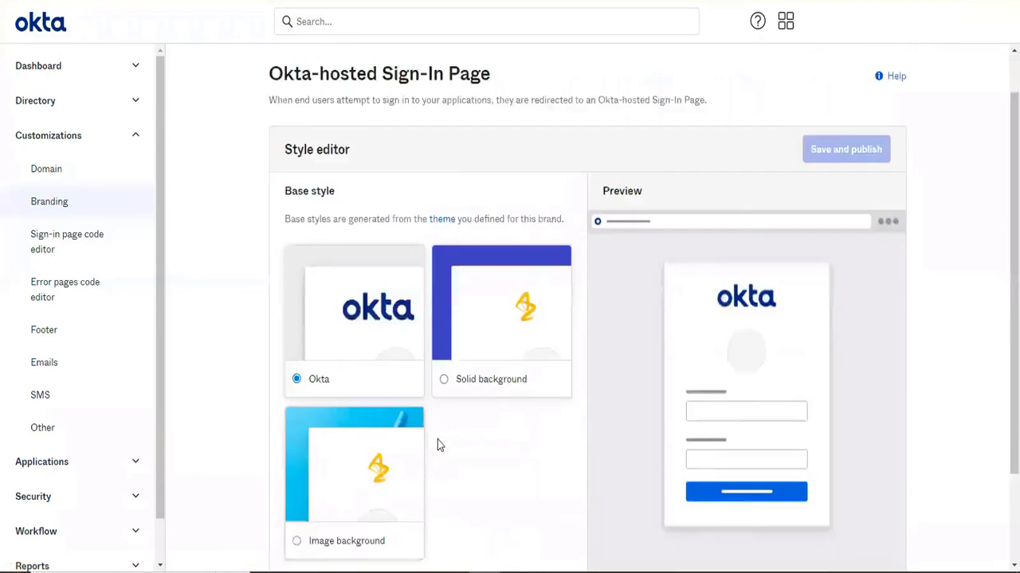
pyautogui.scroll(-3, 437, 445)
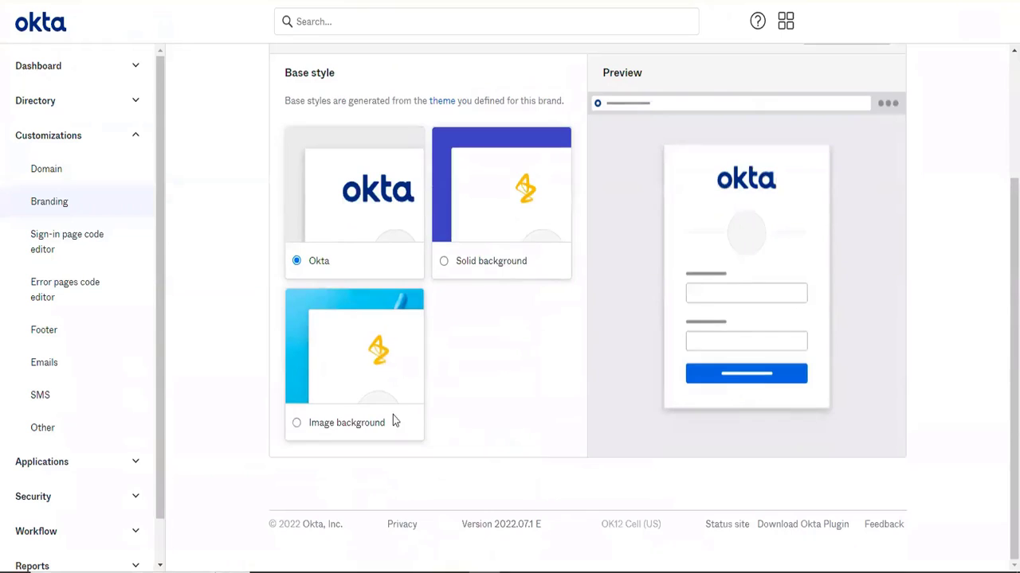
pyautogui.click(361, 380)
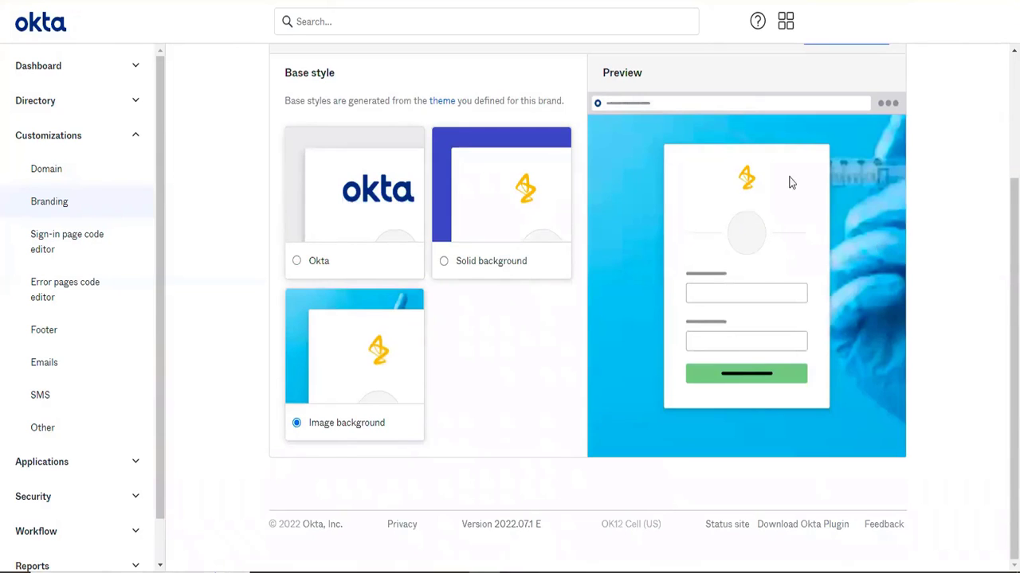
pyautogui.scroll(3, 734, 178)
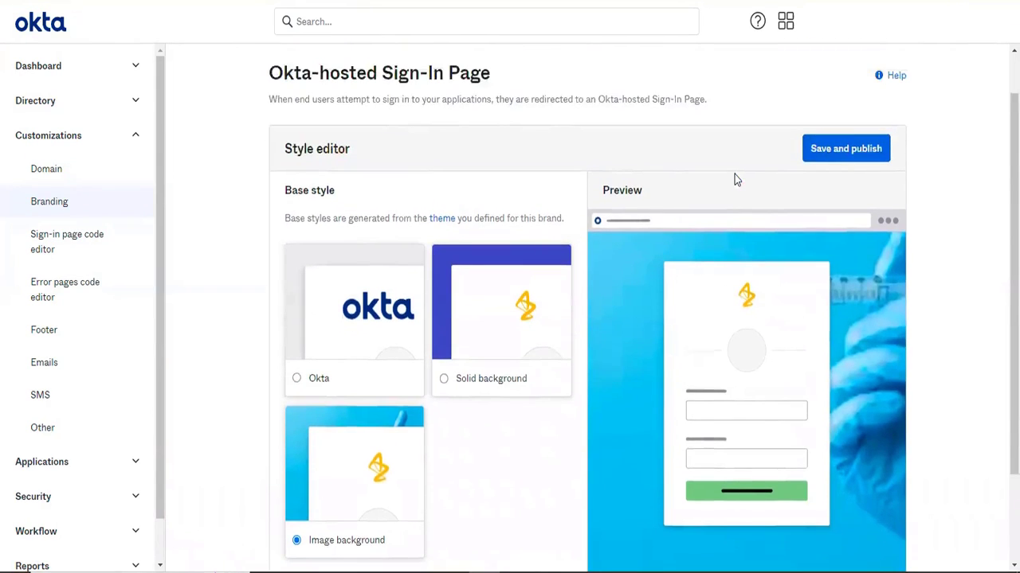
pyautogui.scroll(1, 734, 174)
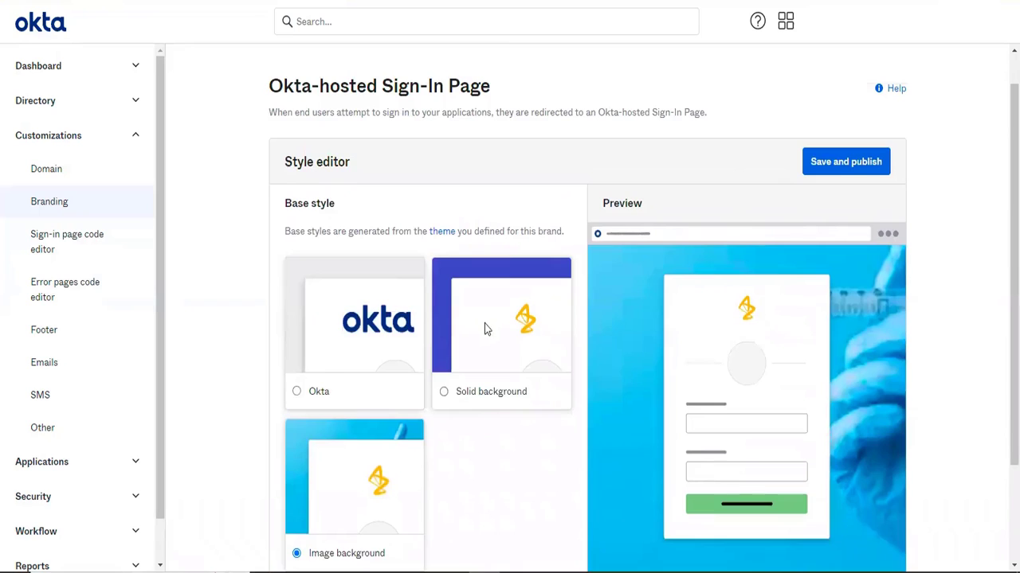
pyautogui.click(829, 162)
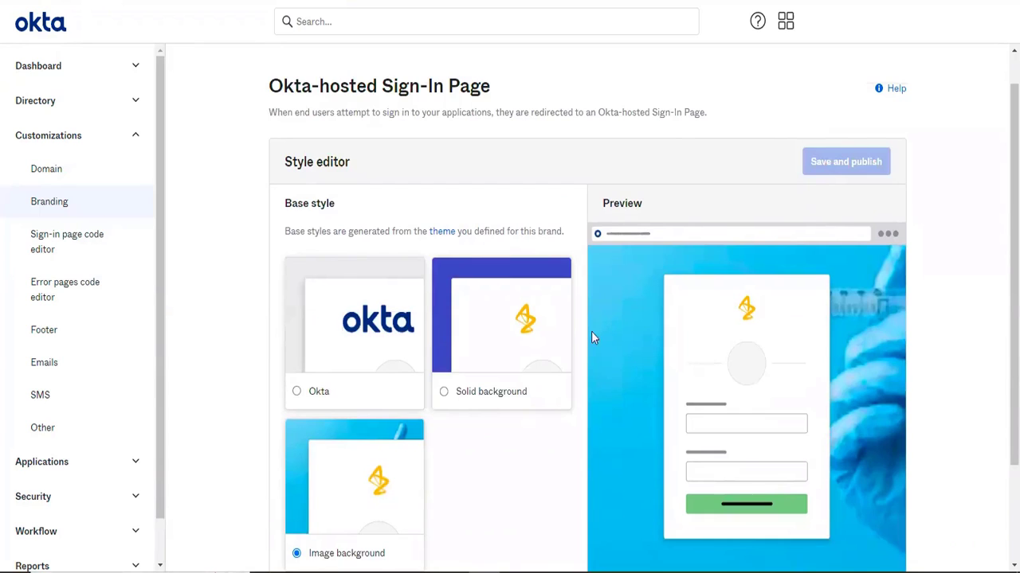
pyautogui.scroll(-3, 638, 330)
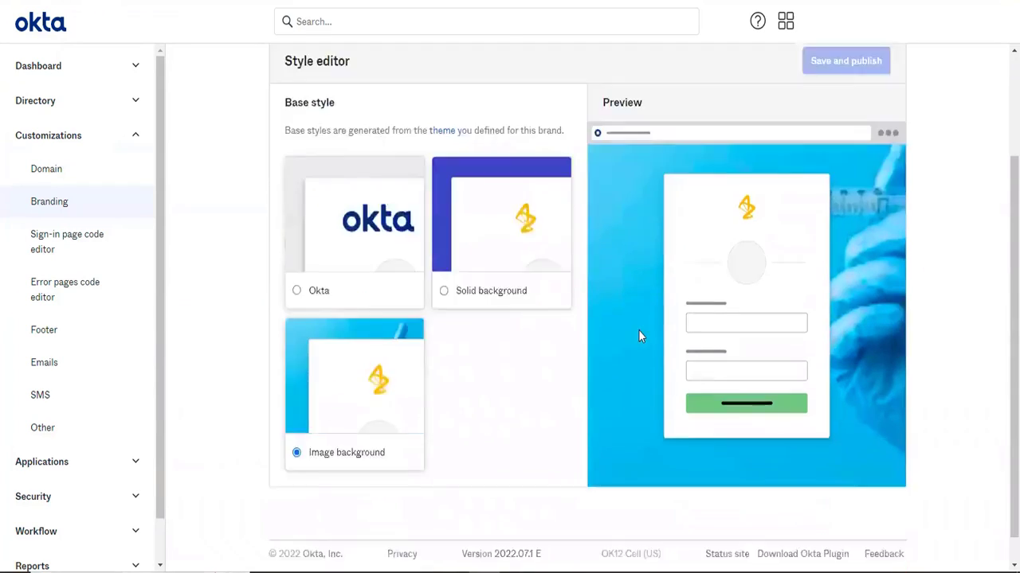
pyautogui.scroll(4, 638, 330)
# Open the End-User Dashboard style editor from Branding and preview the logo on white, colored and full white background styles
pyautogui.click(62, 207)
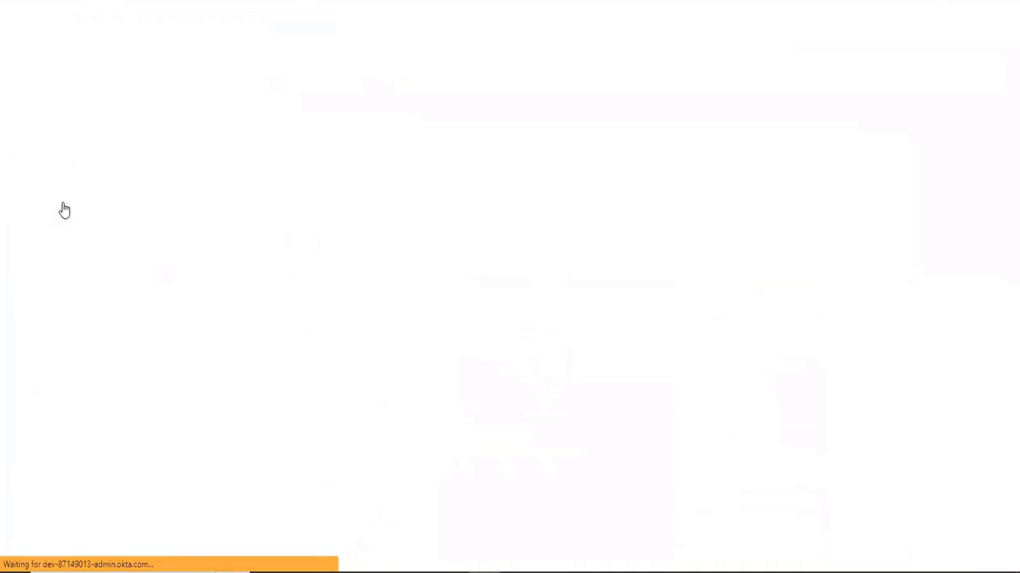
pyautogui.scroll(-2, 626, 304)
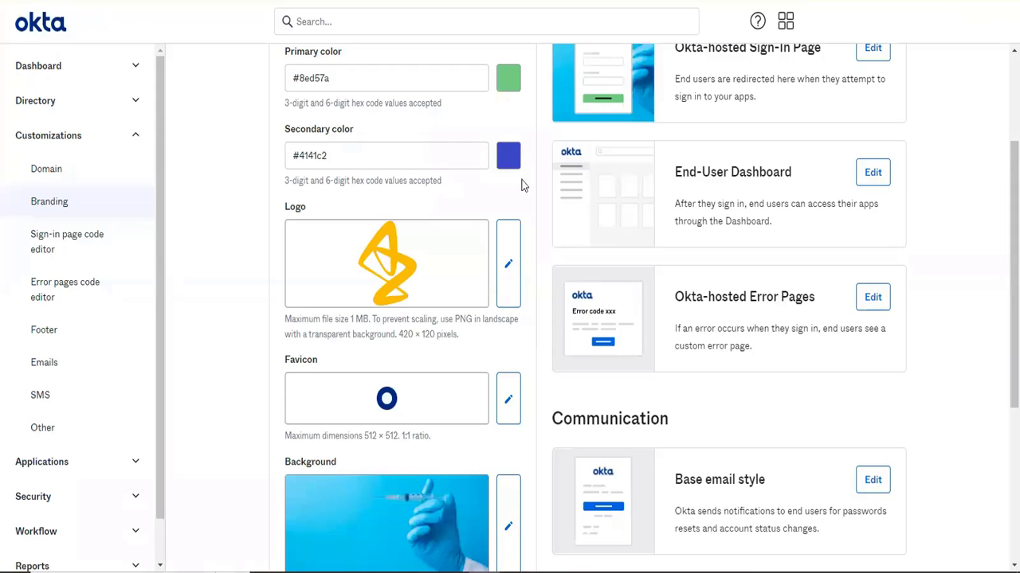
pyautogui.click(871, 173)
pyautogui.scroll(-3, 650, 451)
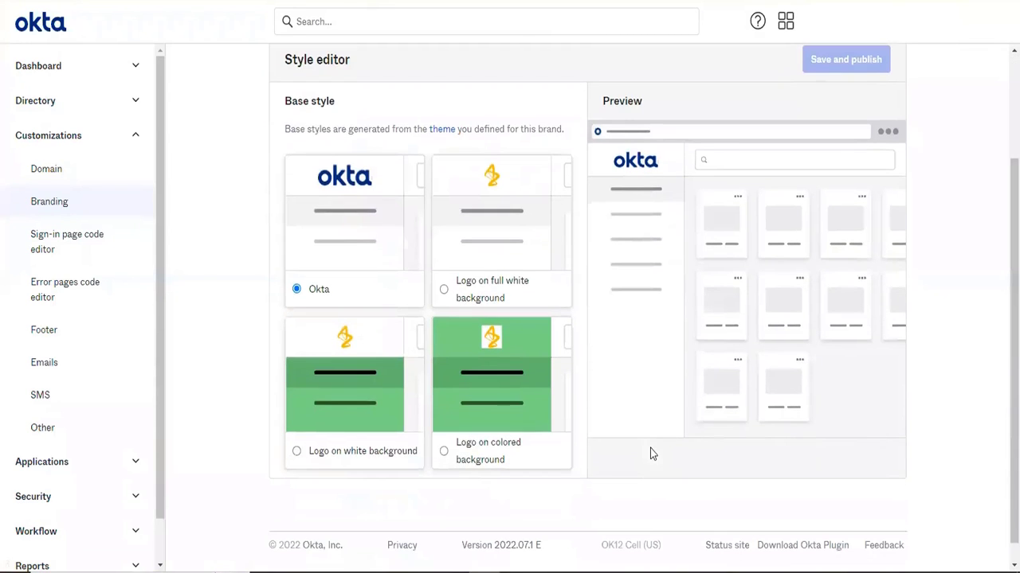
pyautogui.click(342, 374)
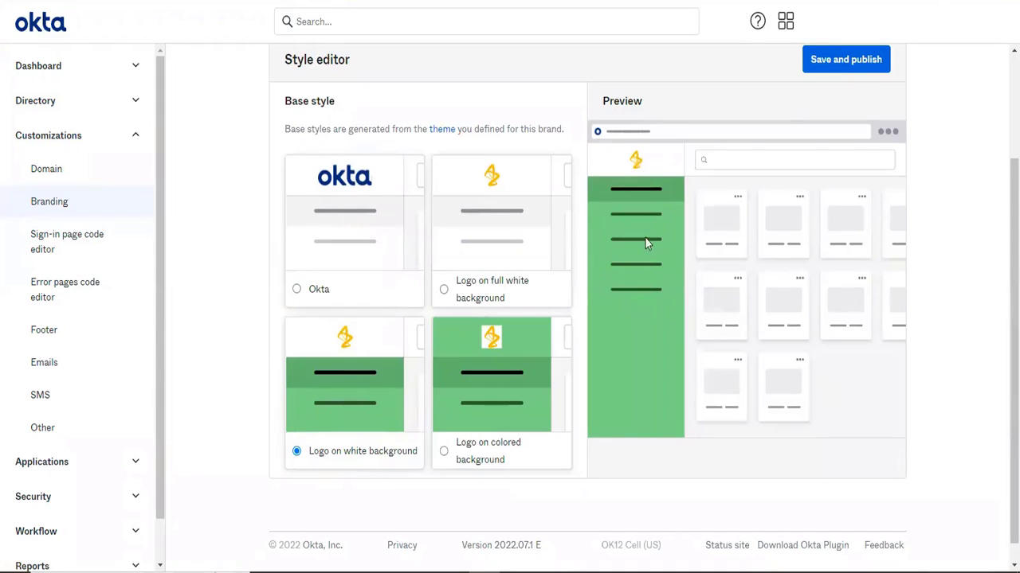
pyautogui.click(518, 384)
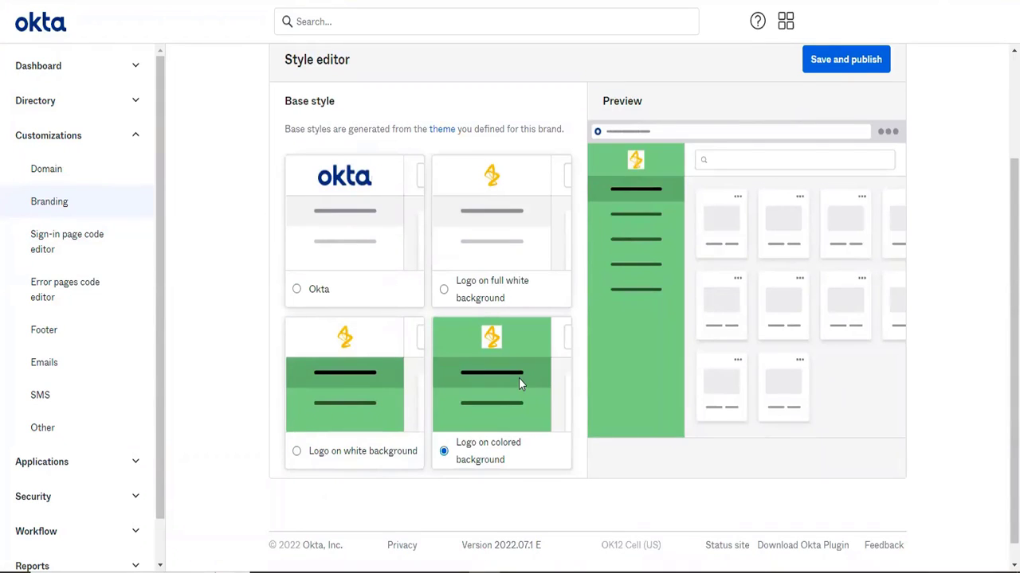
pyautogui.click(527, 241)
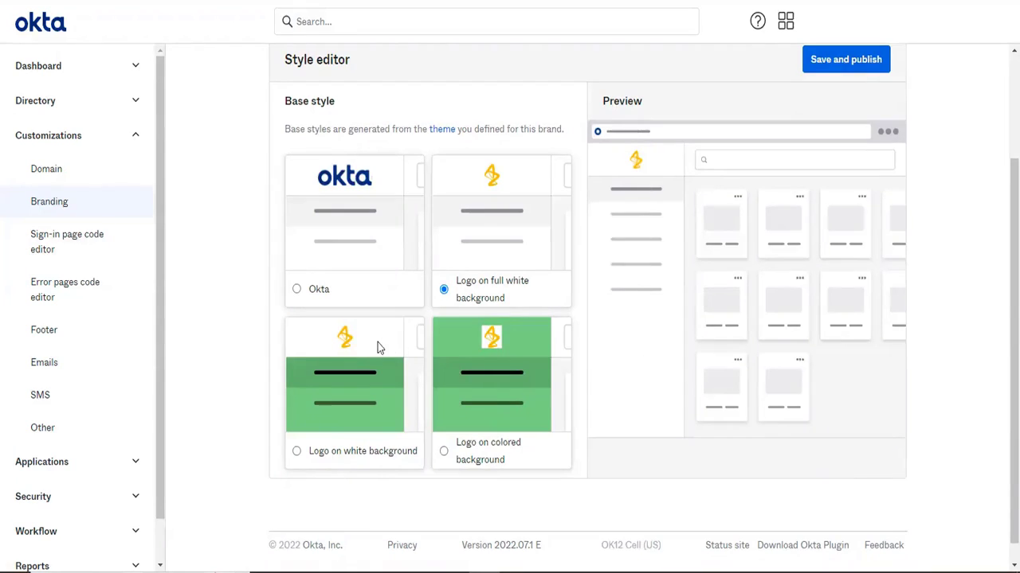
# Save and publish the End-User Dashboard with the Logo on white background style, and return to the Branding overview
pyautogui.click(332, 376)
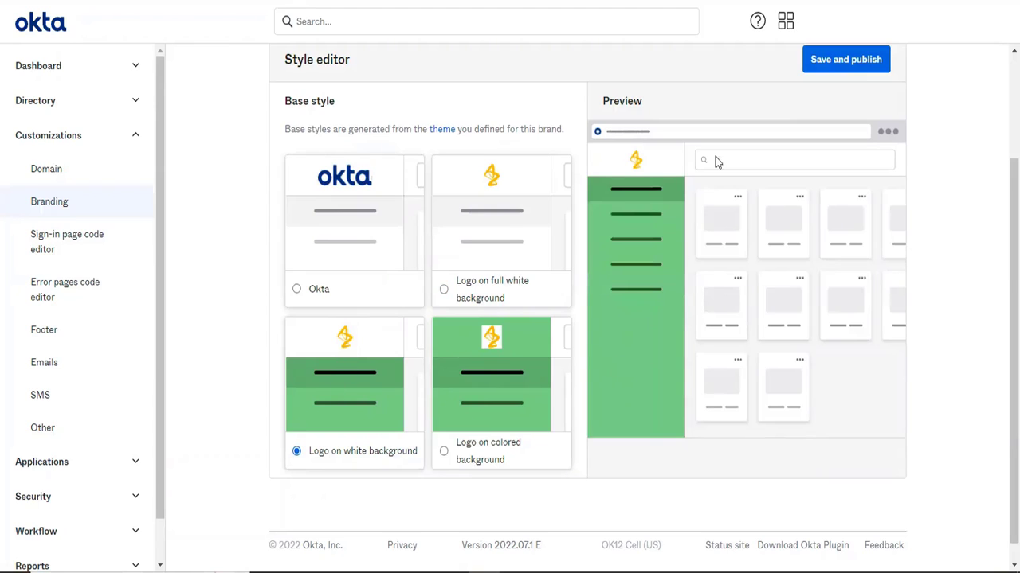
pyautogui.click(829, 68)
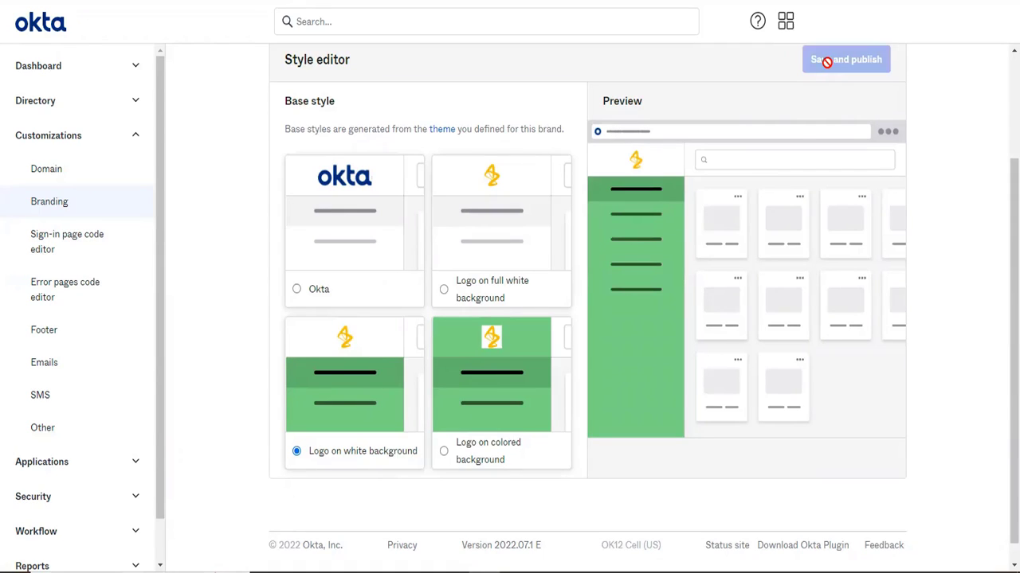
pyautogui.click(56, 215)
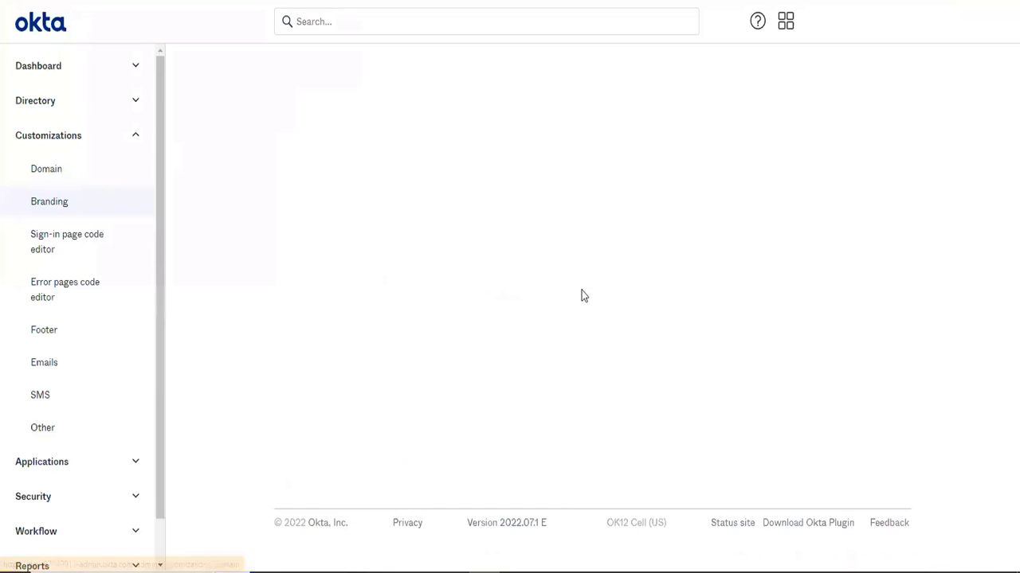
pyautogui.scroll(-2, 637, 239)
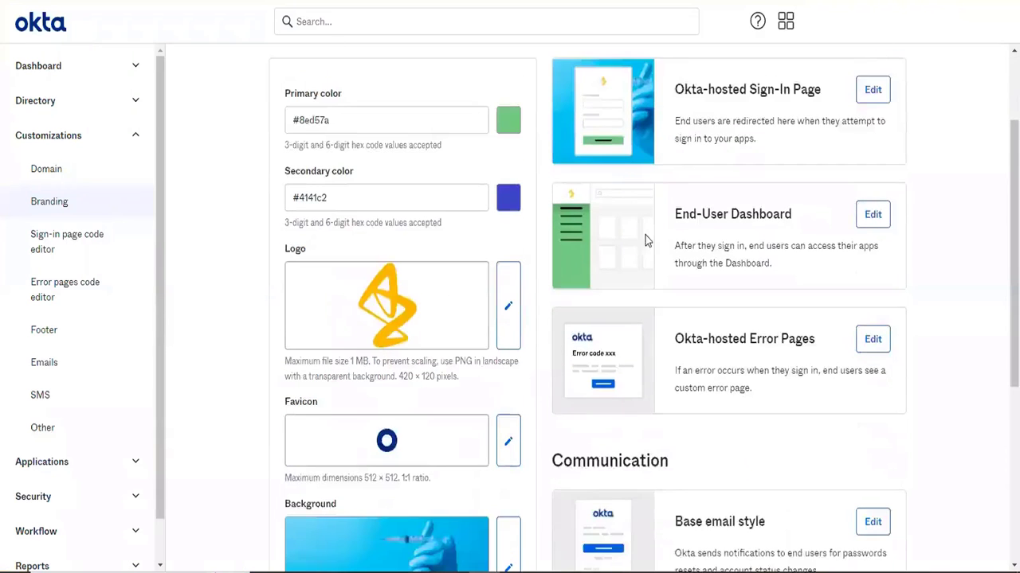
# Preview the Image and Solid background styles for the Okta-hosted Error Pages, and save and publish the Image background
pyautogui.scroll(-1, 710, 255)
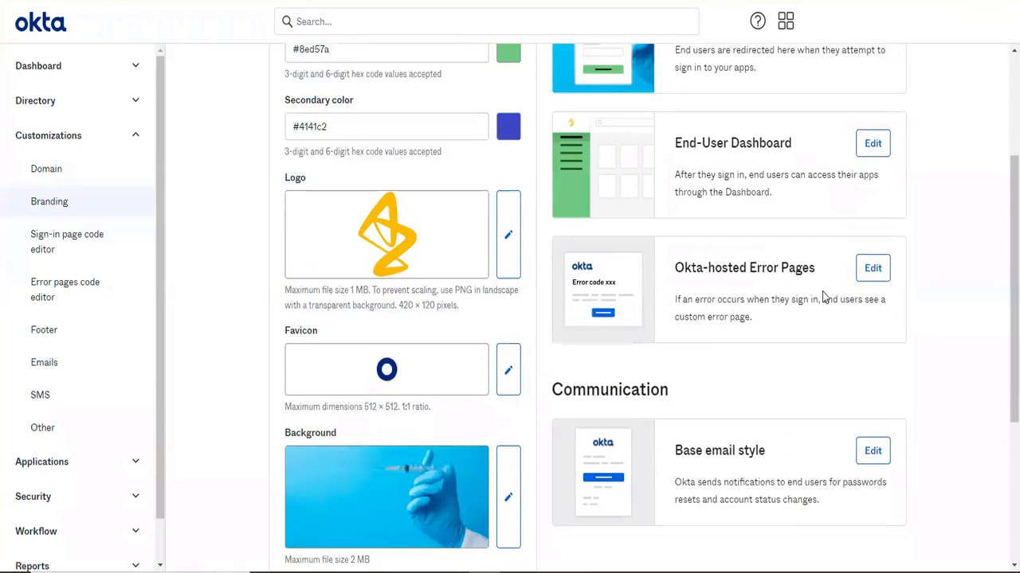
pyautogui.click(873, 267)
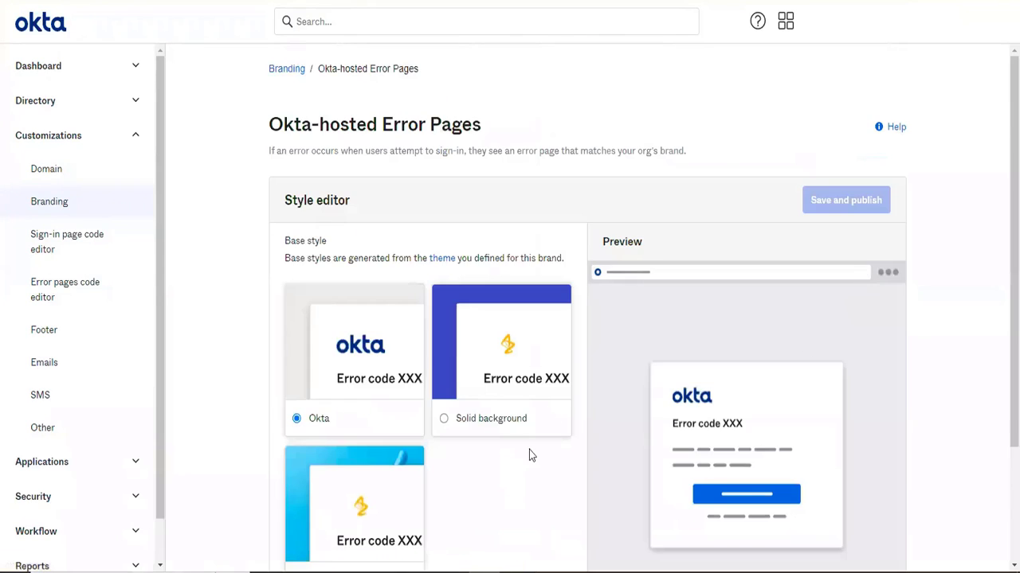
pyautogui.scroll(-2, 529, 447)
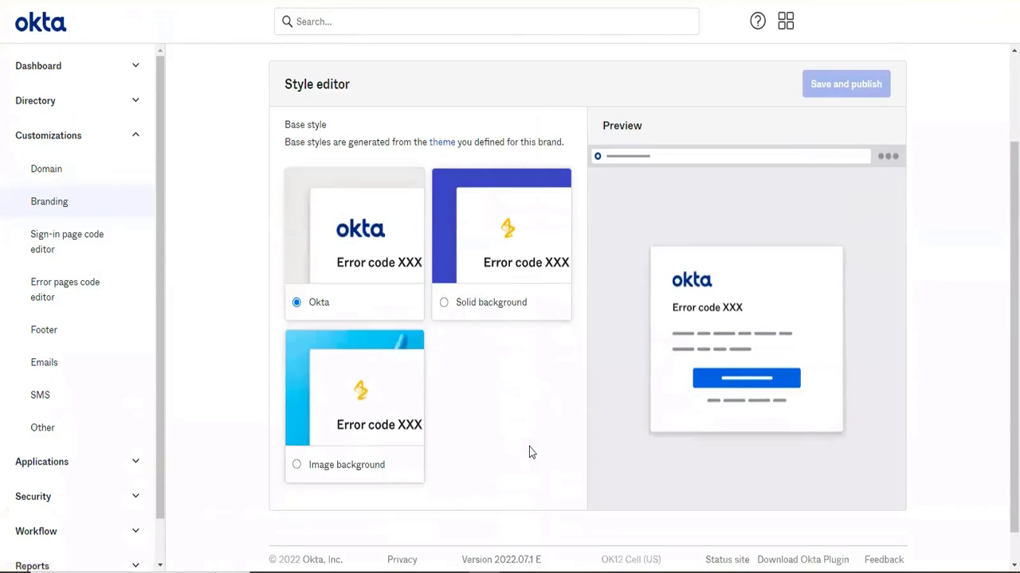
pyautogui.click(360, 442)
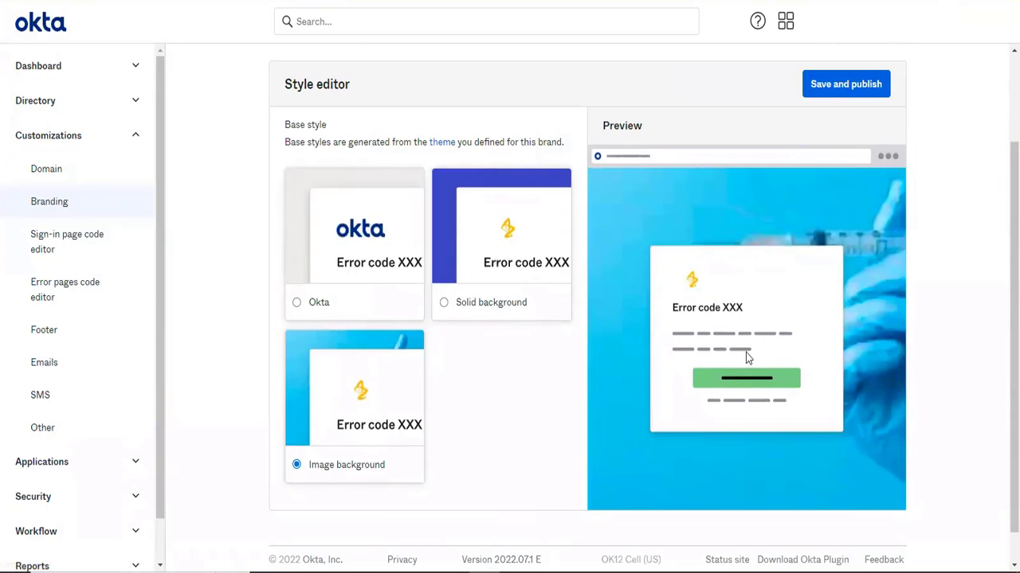
pyautogui.click(473, 270)
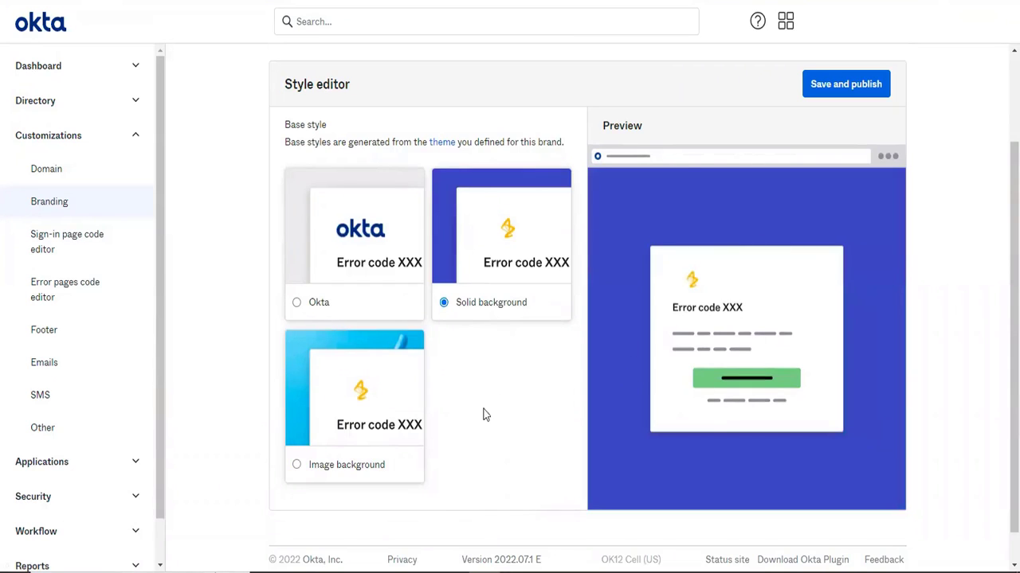
pyautogui.click(389, 425)
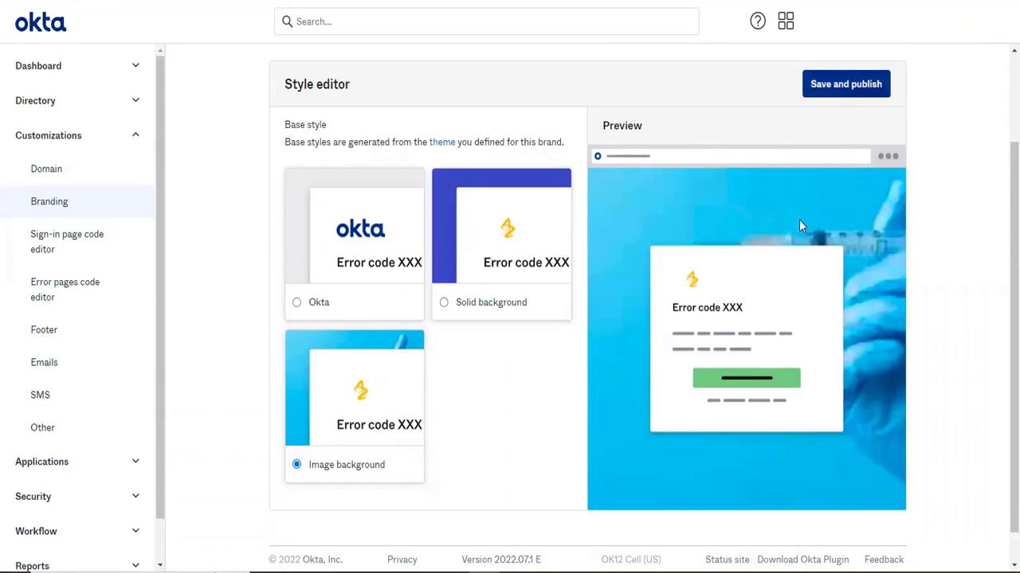
pyautogui.click(829, 83)
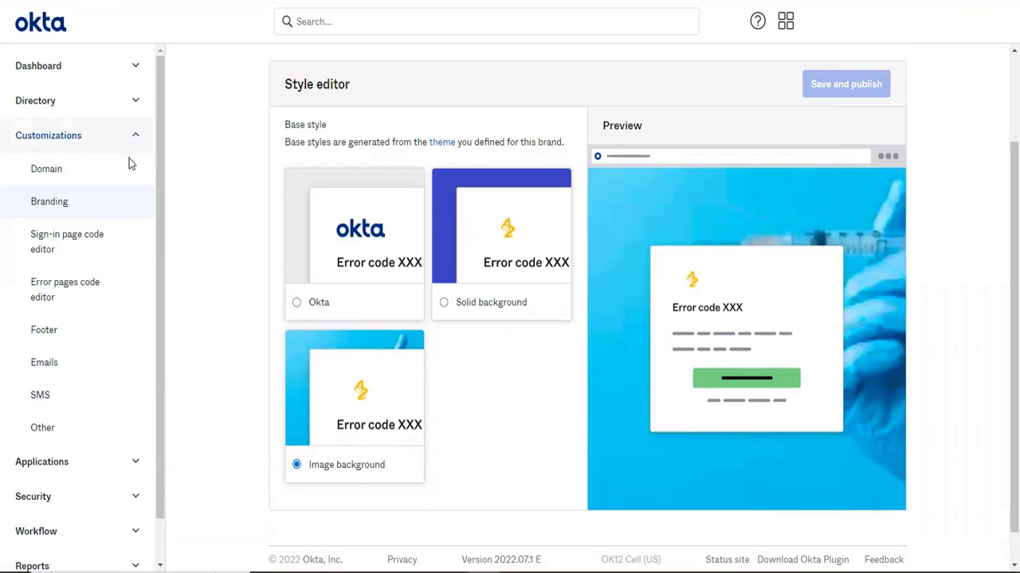
# Return to Branding, apply the Solid background style to the base email style, and save and publish it
pyautogui.click(87, 207)
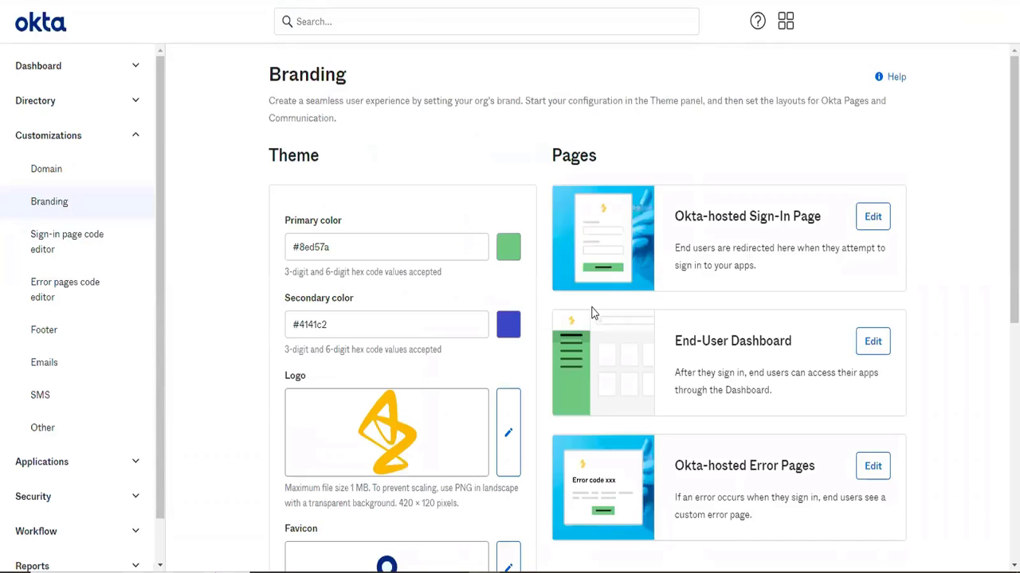
pyautogui.scroll(-5, 854, 408)
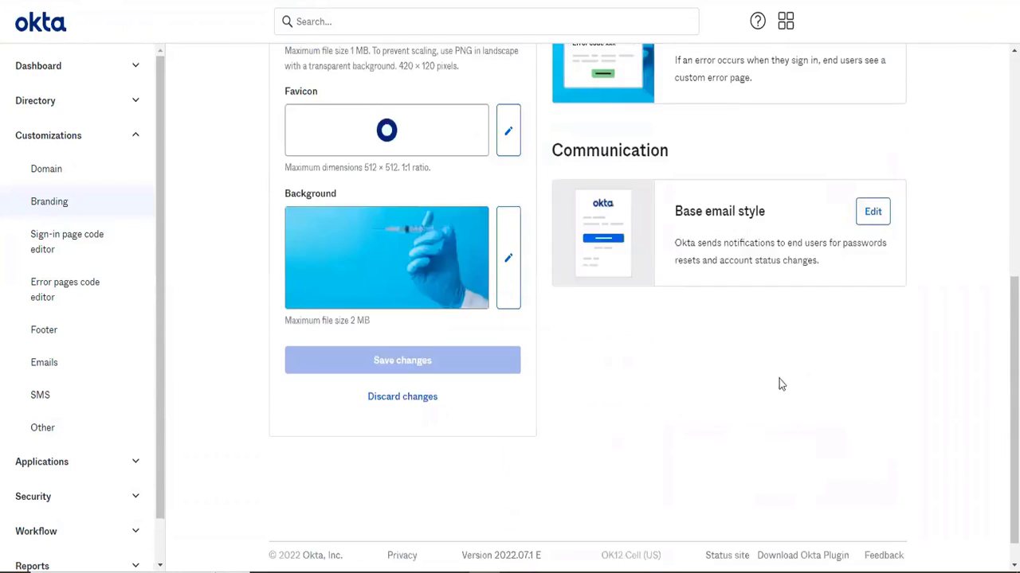
pyautogui.scroll(2, 674, 296)
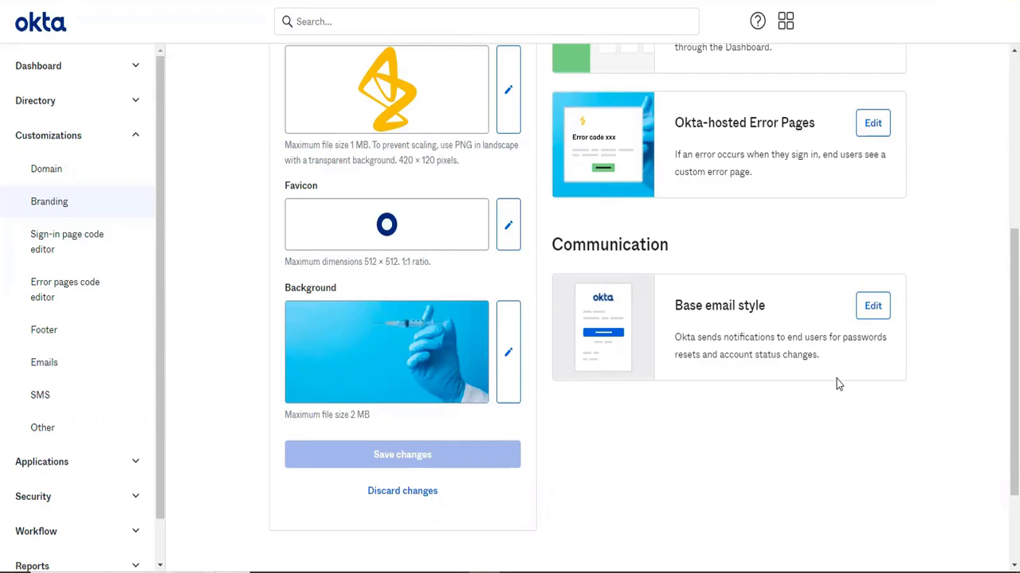
pyautogui.click(873, 315)
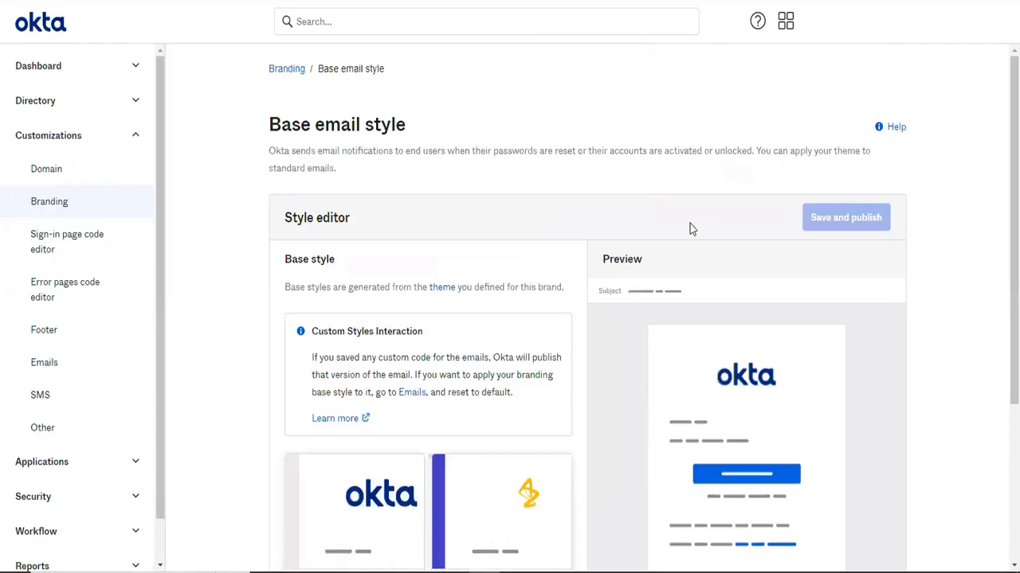
pyautogui.scroll(-2, 552, 415)
pyautogui.scroll(-1, 552, 416)
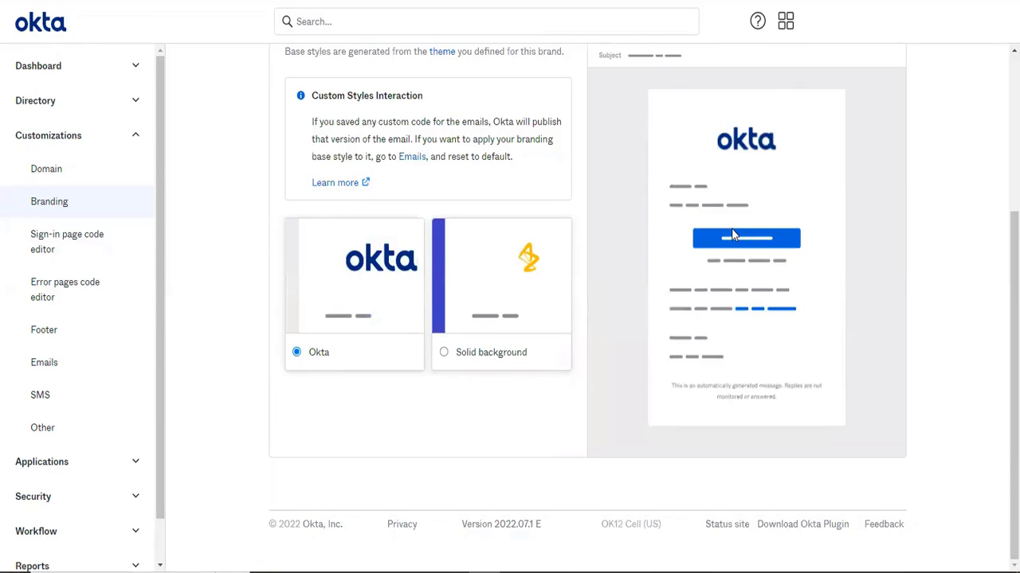
pyautogui.click(469, 330)
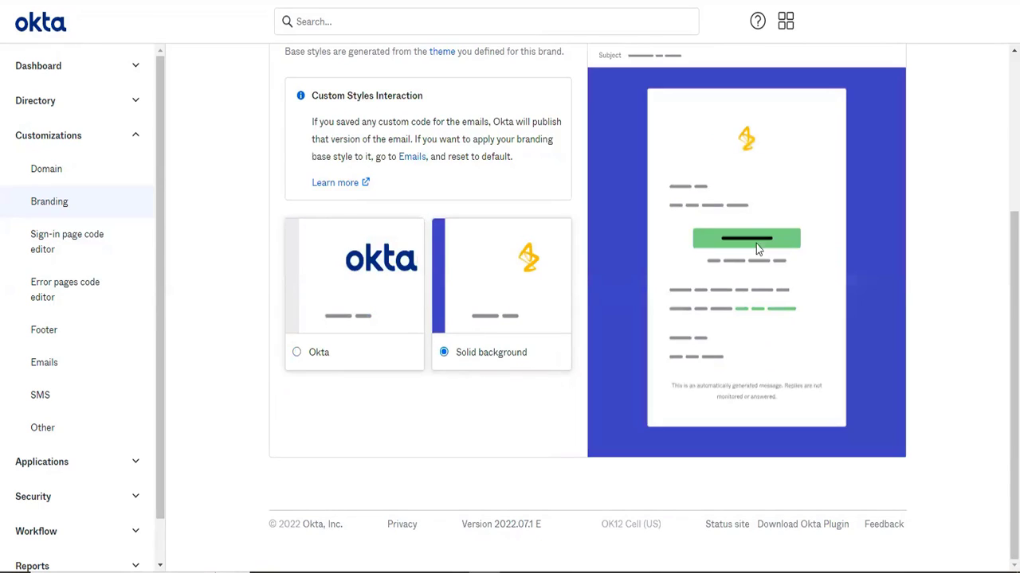
pyautogui.scroll(1, 759, 317)
pyautogui.scroll(1, 761, 312)
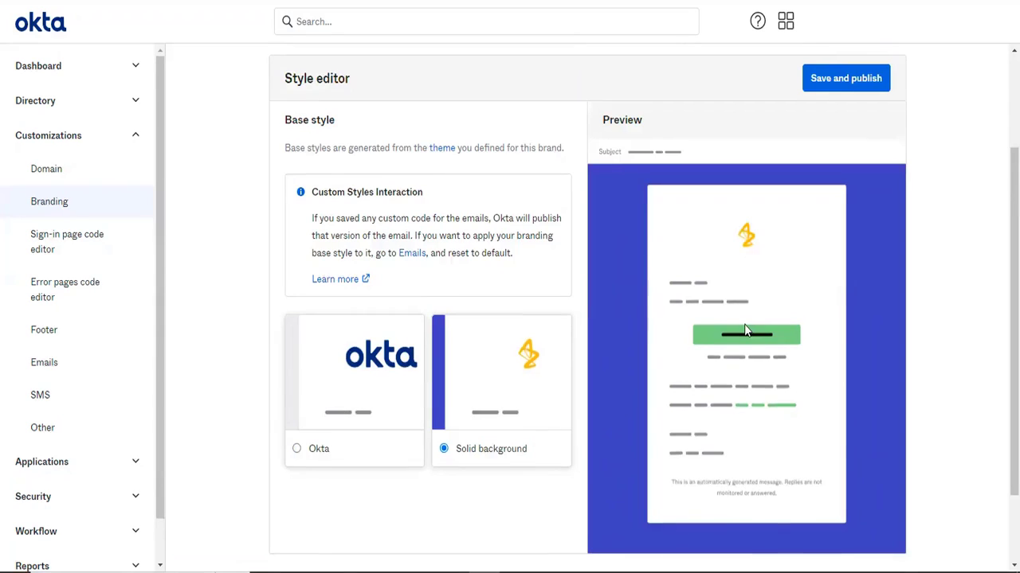
pyautogui.scroll(1, 743, 327)
pyautogui.scroll(2, 746, 329)
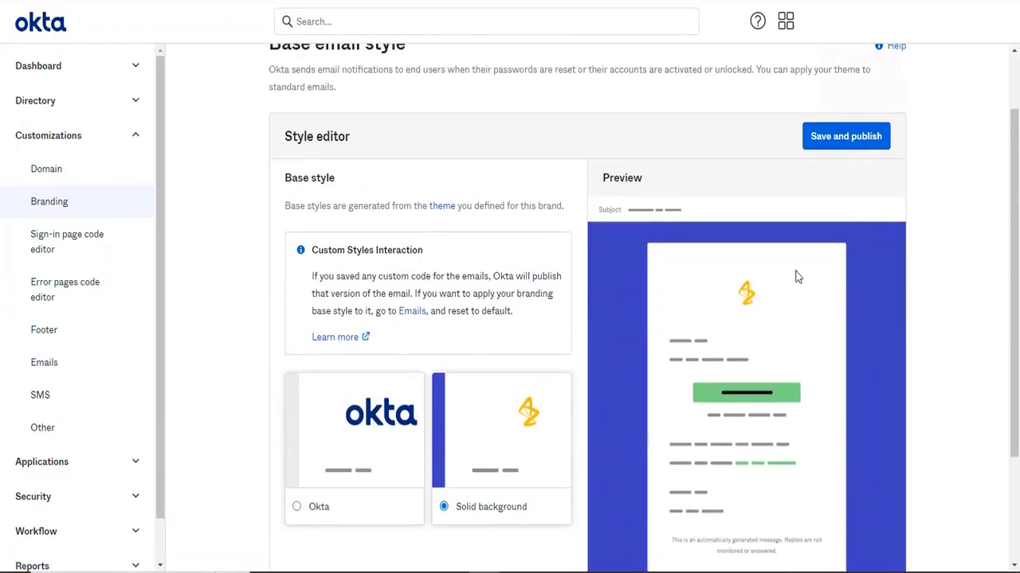
pyautogui.click(836, 137)
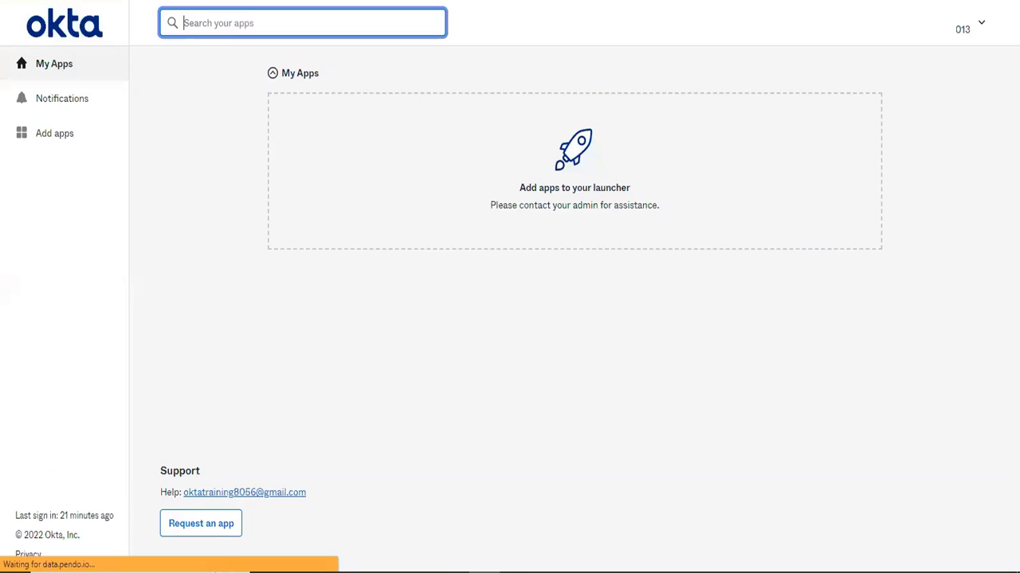
# Reload the end-user My Apps dashboard to check the published branding
pyautogui.click(61, 1)
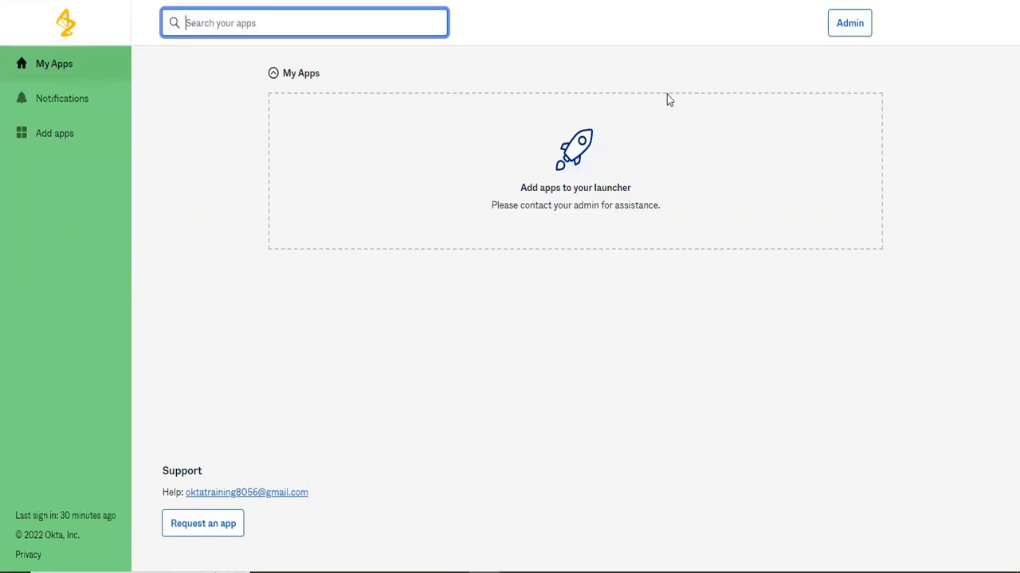
# Sign out of the end-user dashboard and inspect the branded sign-in page, including its Username and Password labels
pyautogui.click(846, 24)
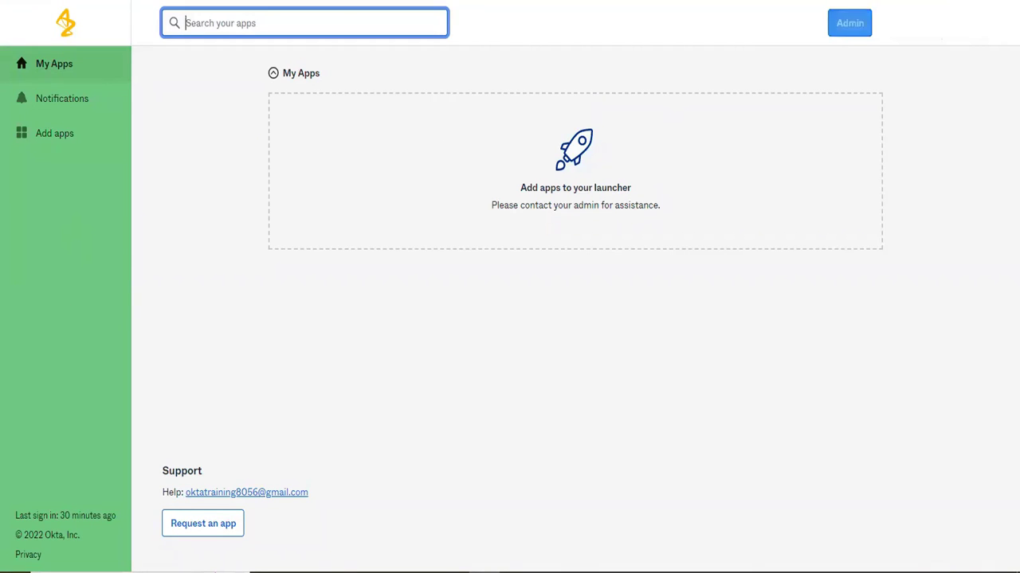
pyautogui.click(932, 24)
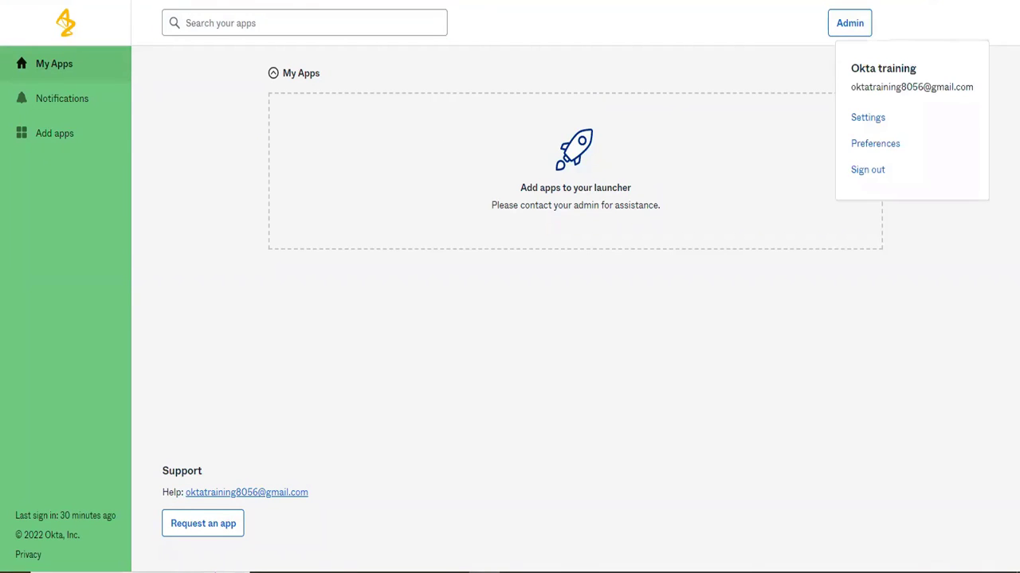
pyautogui.click(864, 173)
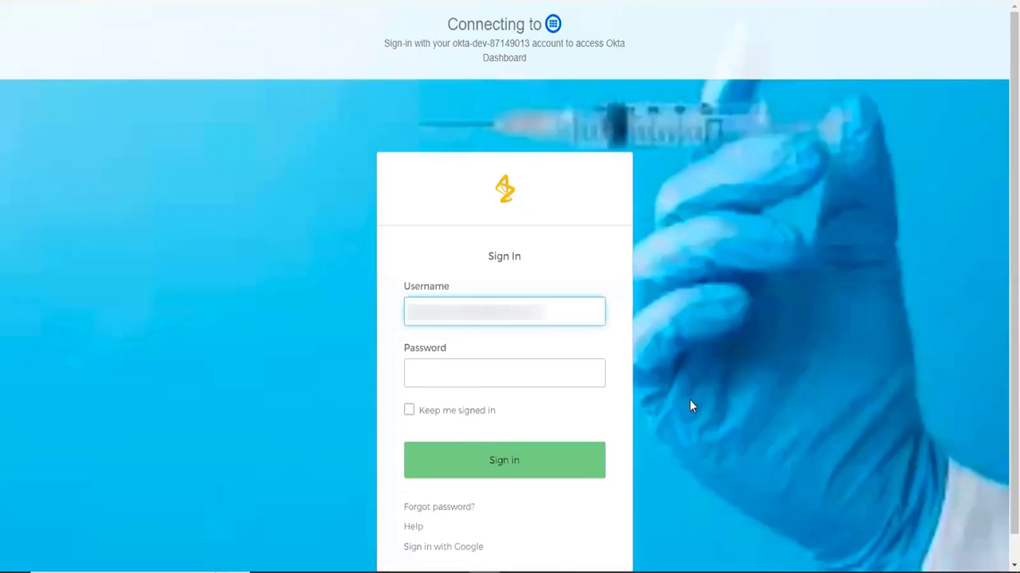
pyautogui.scroll(-1, 689, 400)
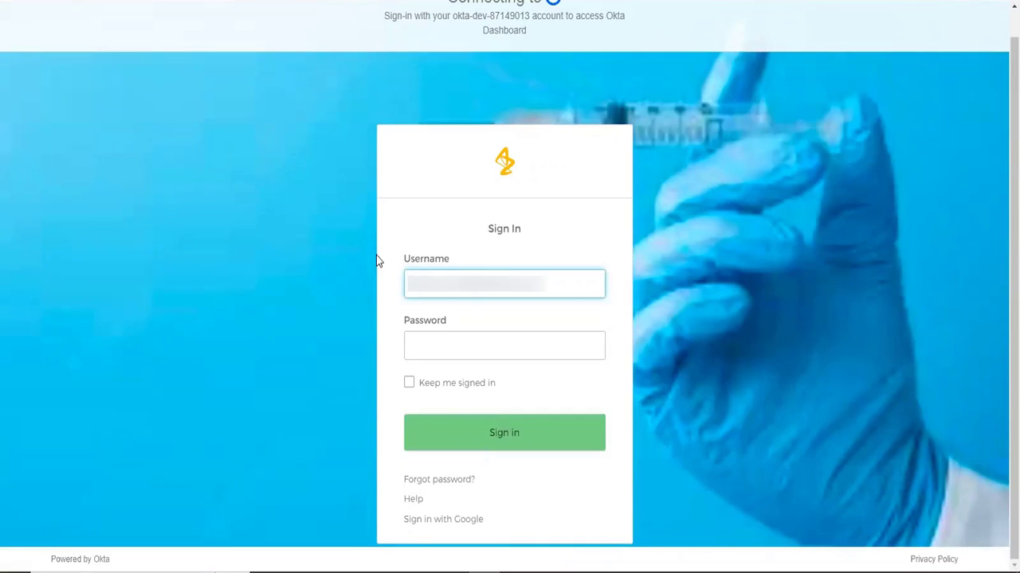
pyautogui.click(422, 261)
pyautogui.doubleClick(421, 263)
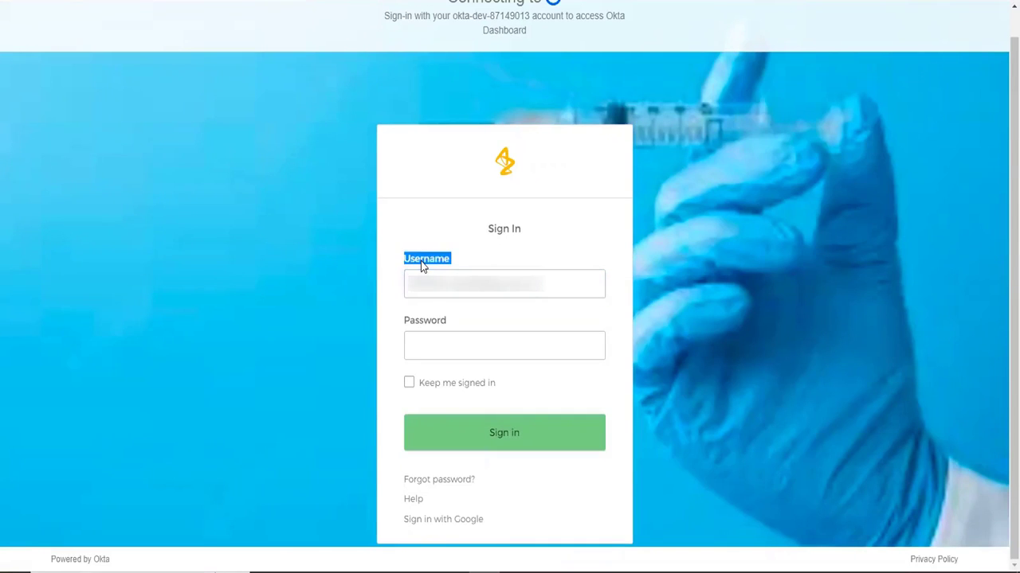
pyautogui.doubleClick(425, 321)
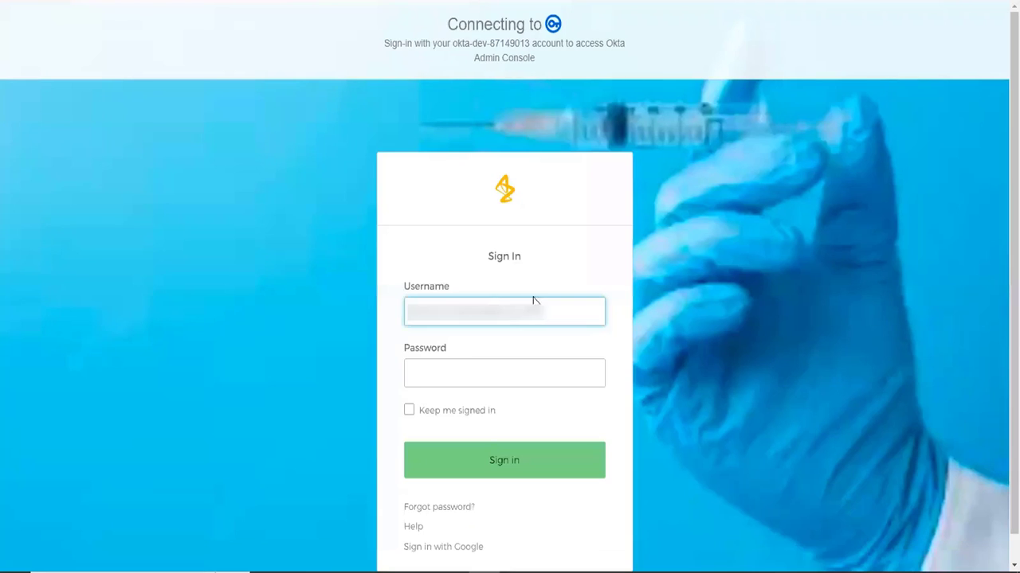
# Sign in to the Okta Admin Console with Google and open the Sign-in page code editor
pyautogui.click(429, 522)
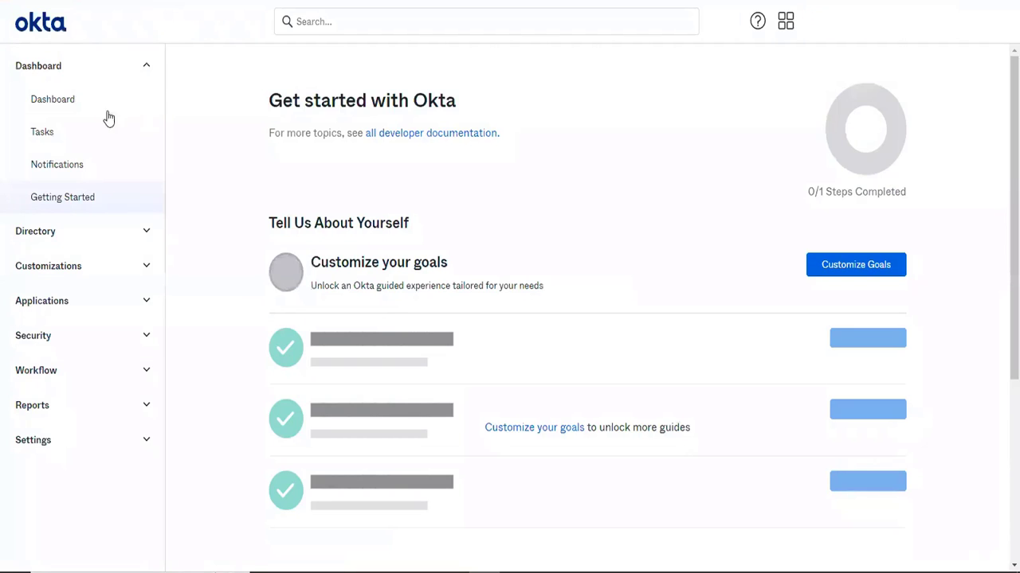
pyautogui.click(68, 266)
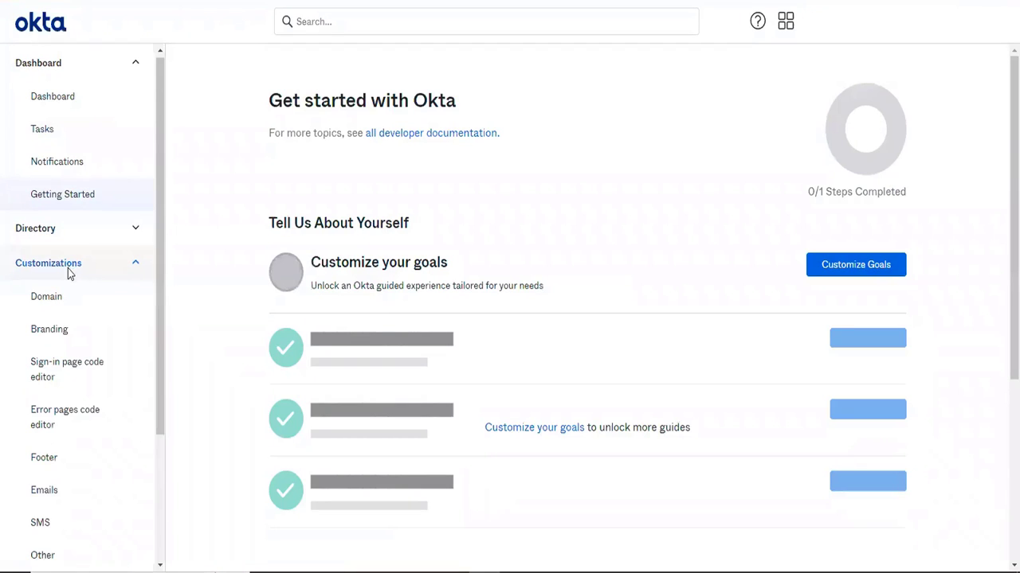
pyautogui.click(65, 372)
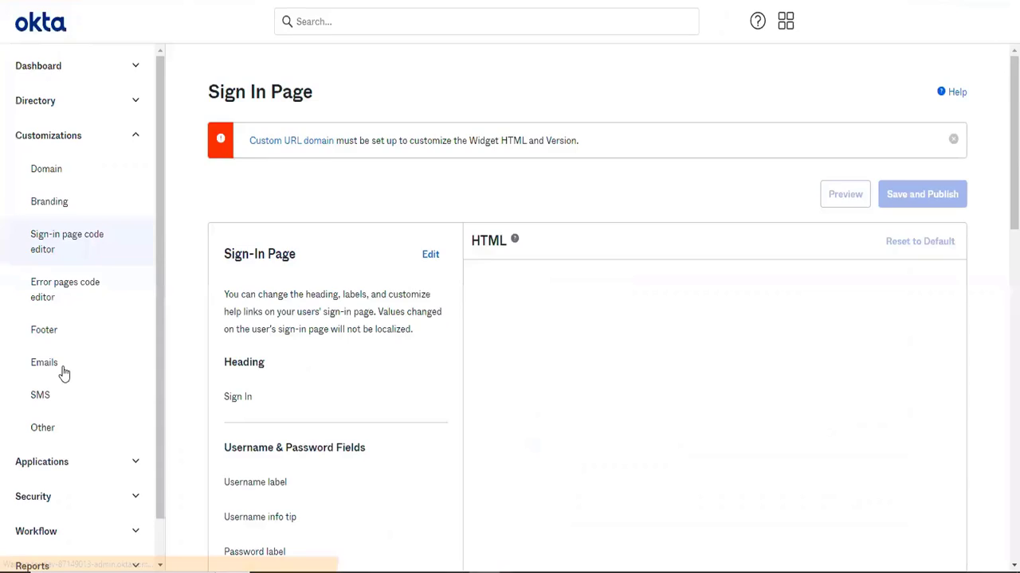
# Review the sign-in page's HTML, widget version and help-link settings, and open the Sign-In Page heading and label fields for editing
pyautogui.scroll(-1, 393, 417)
pyautogui.scroll(-4, 392, 417)
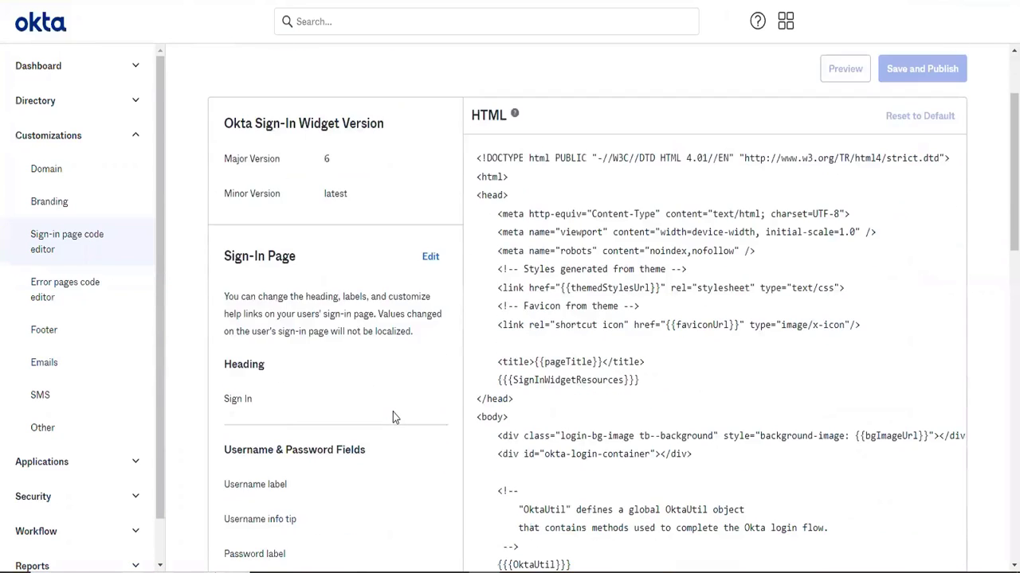
pyautogui.scroll(-2, 393, 412)
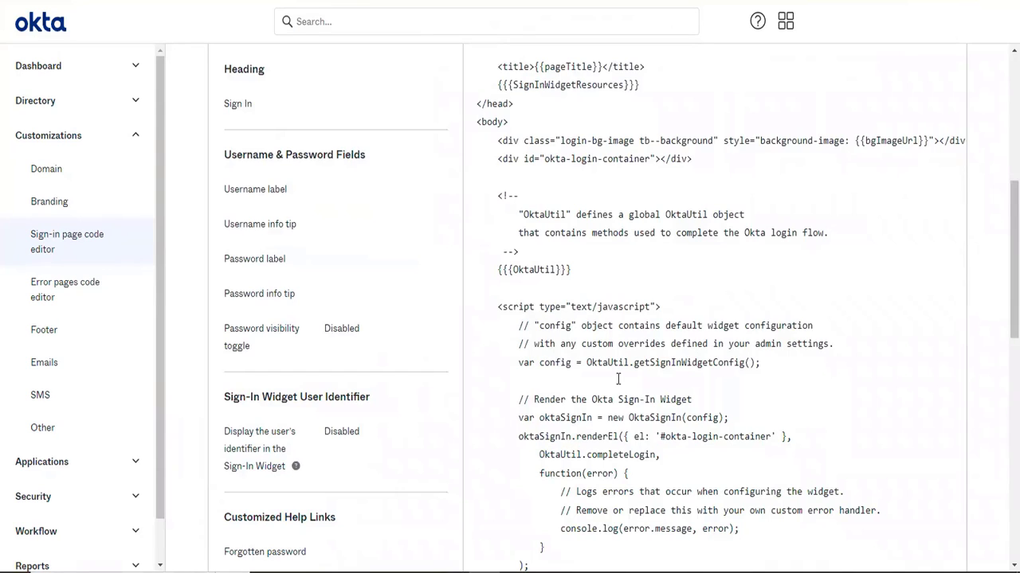
pyautogui.scroll(-5, 617, 375)
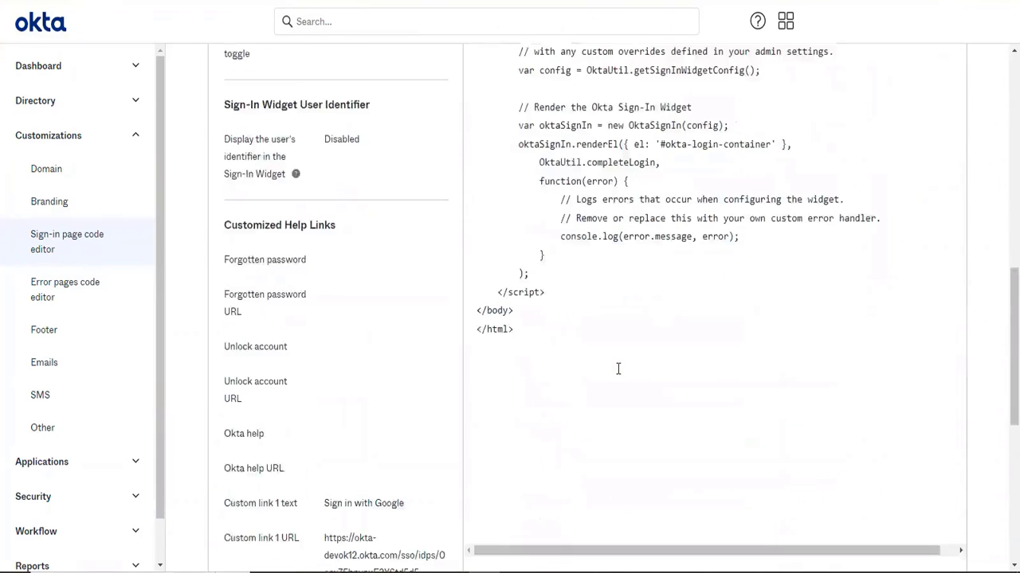
pyautogui.scroll(-1, 617, 369)
pyautogui.scroll(12, 617, 369)
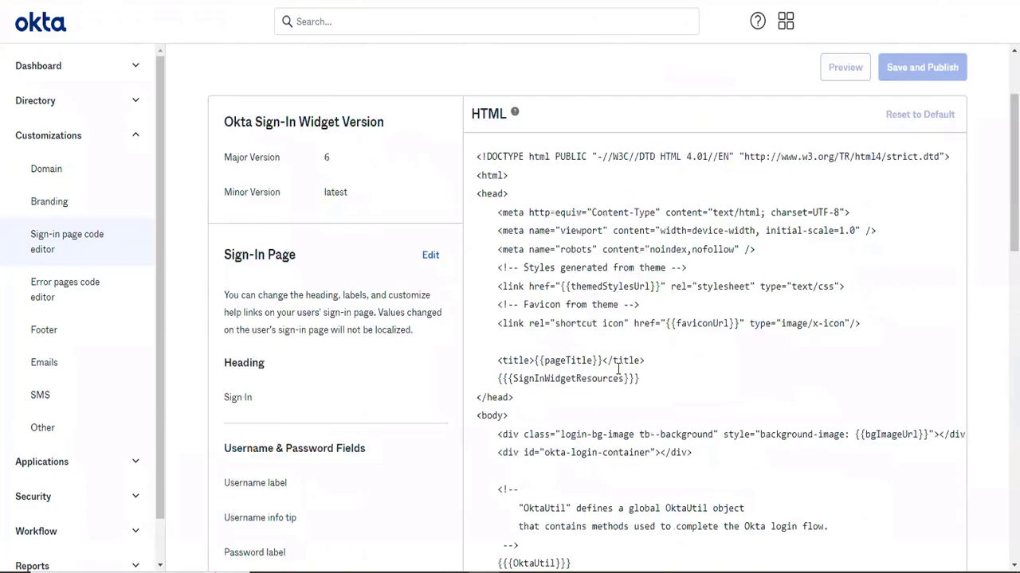
pyautogui.scroll(-2, 536, 460)
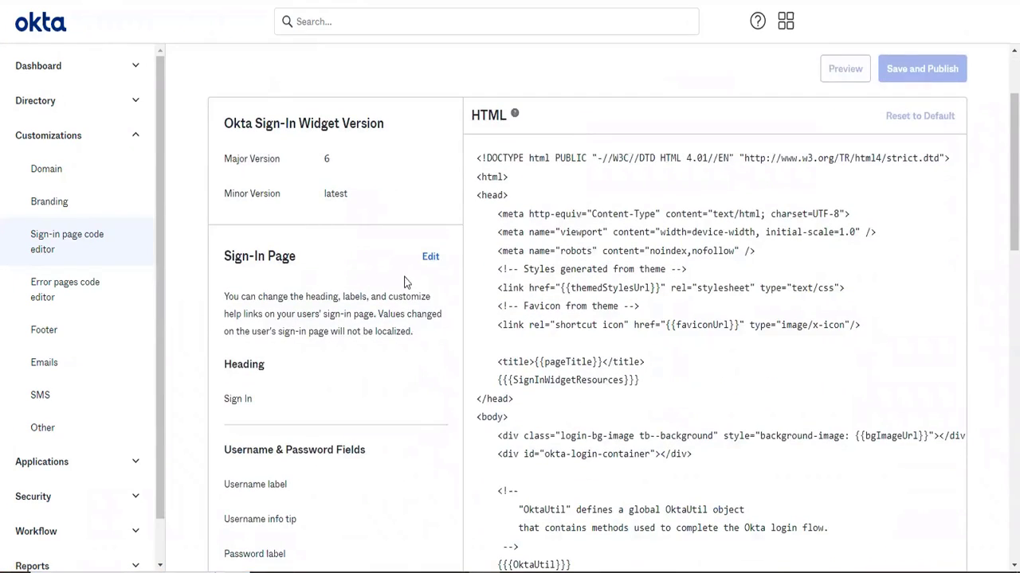
pyautogui.scroll(-1, 368, 302)
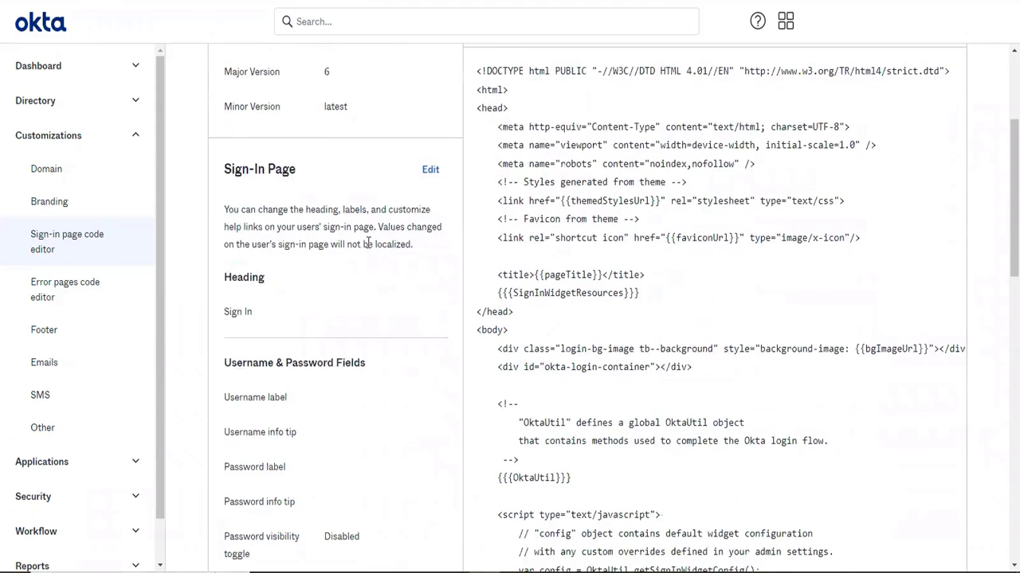
pyautogui.scroll(1, 366, 245)
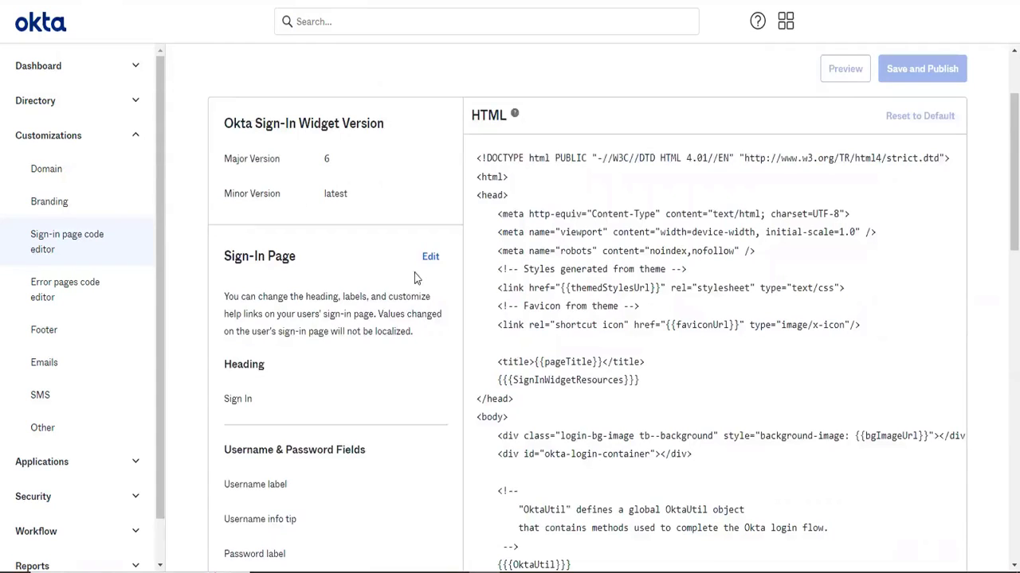
pyautogui.click(431, 258)
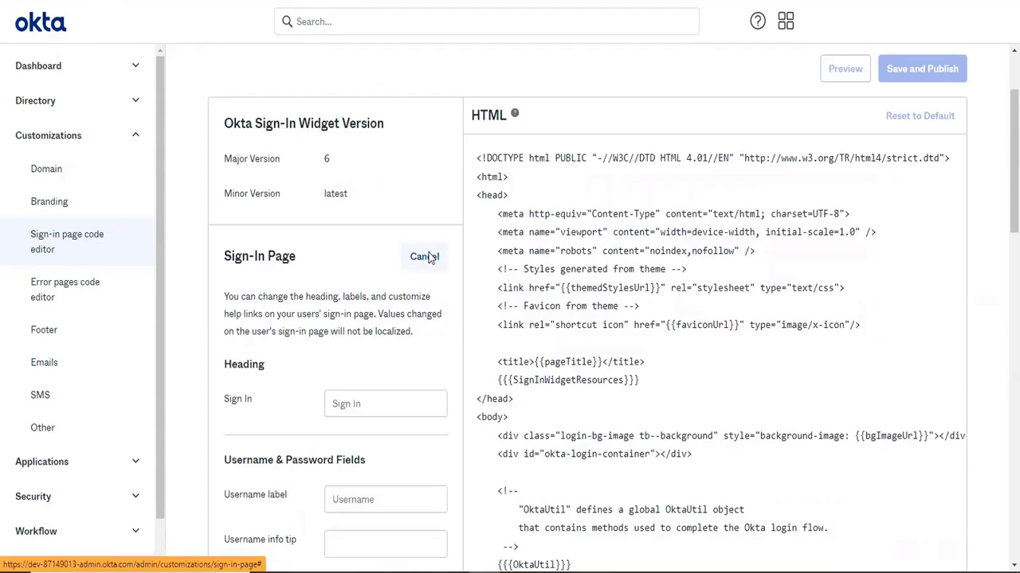
pyautogui.scroll(-1, 405, 345)
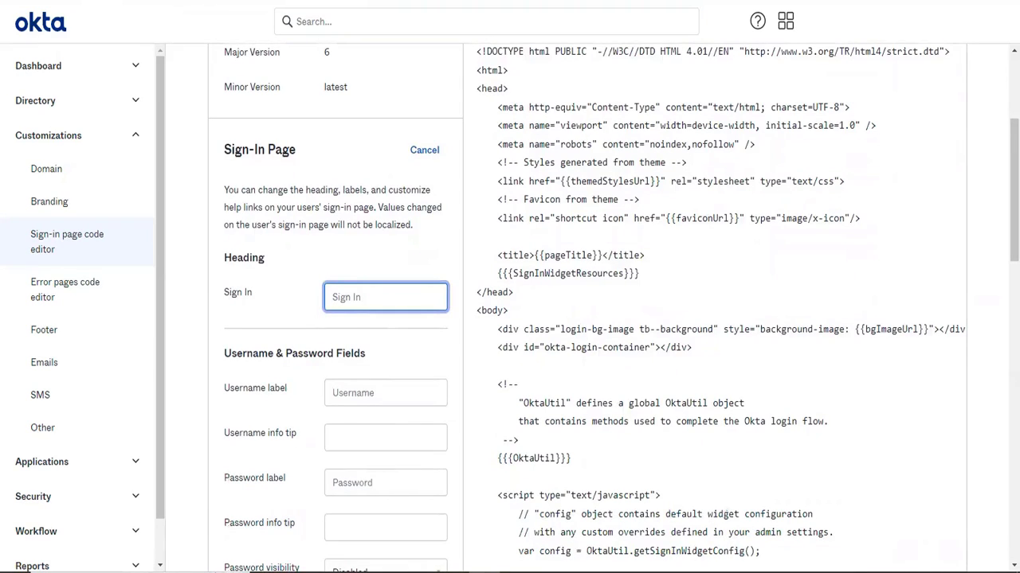
# Return to the end-user My Apps dashboard and bring up the account options and the browser's options
pyautogui.click(786, 20)
pyautogui.click(709, 102)
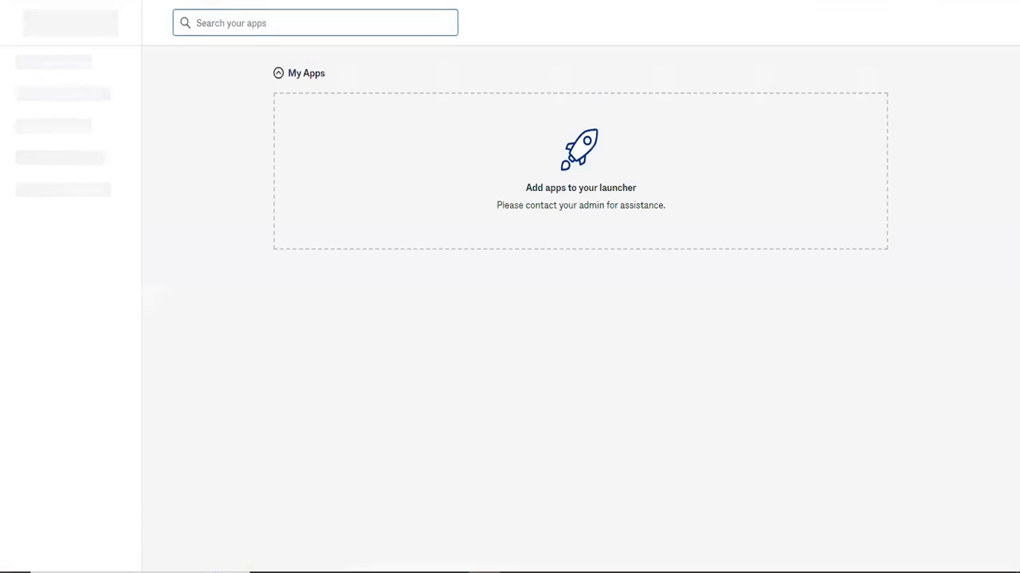
pyautogui.click(943, 24)
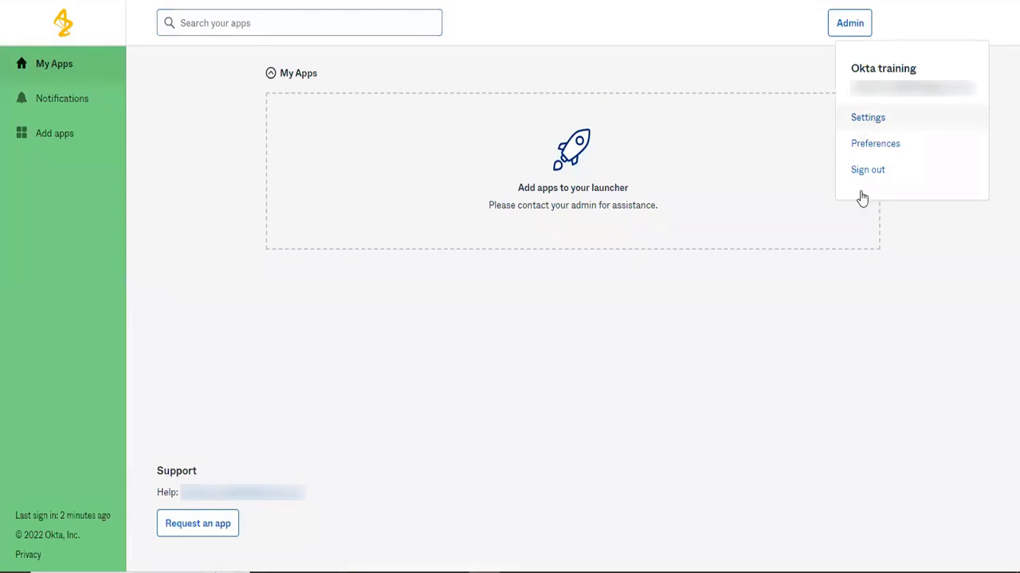
pyautogui.click(1002, 1)
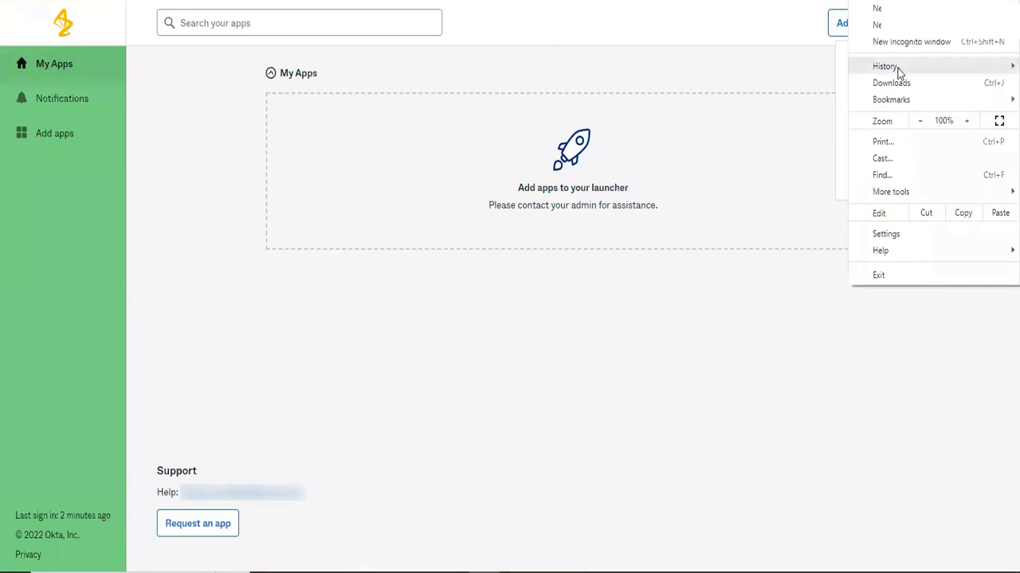